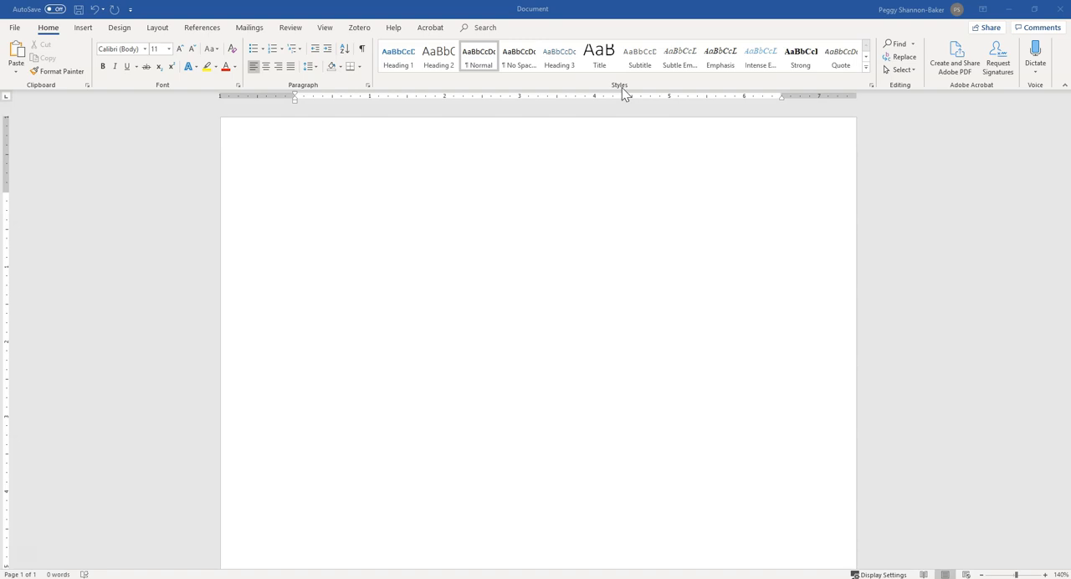
Enter the line "Headings/Title" and, in a new paragraph below it, "Writing some interesting ideas.".
click(750, 211)
click(479, 279)
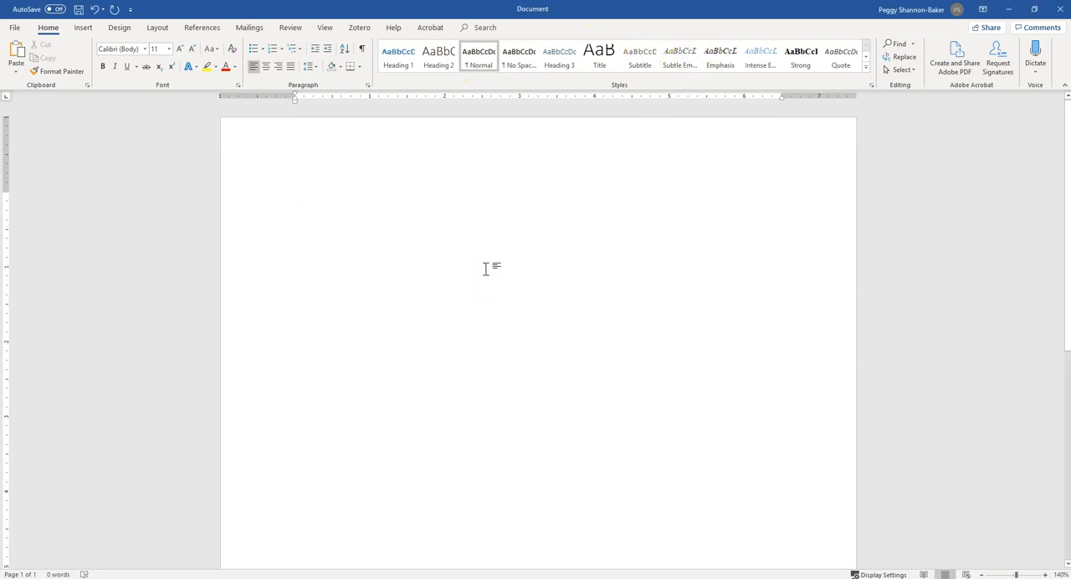
text(Headings/Title)
key(Return)
key(Tab)
key(ctrl+alt+3)
text(Writing some interesting ideas.)
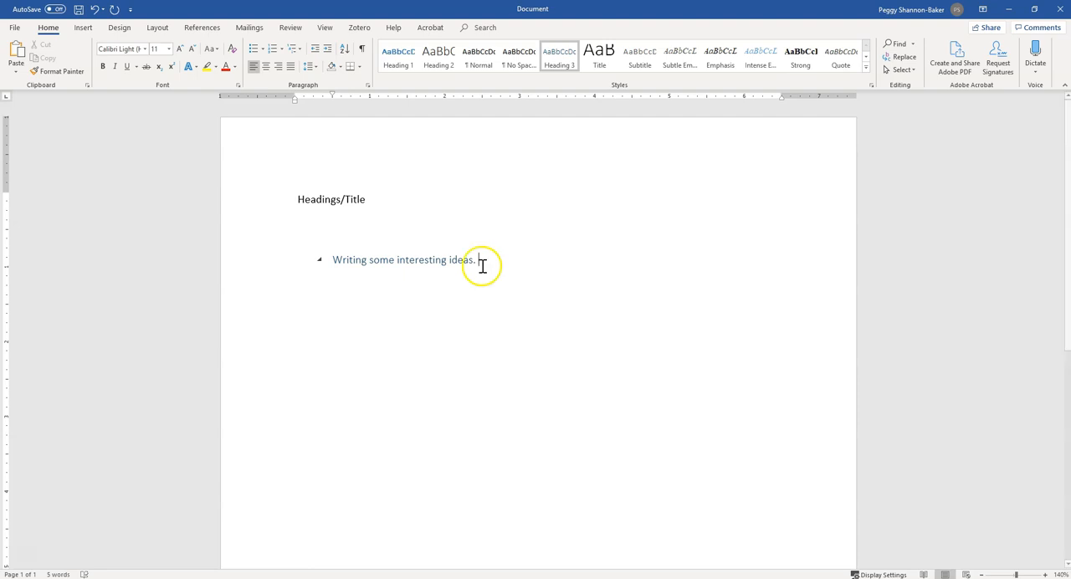
Check the style of each existing line, then add a new paragraph reading "Where is the normal text?" at the end.
click(388, 259)
click(326, 200)
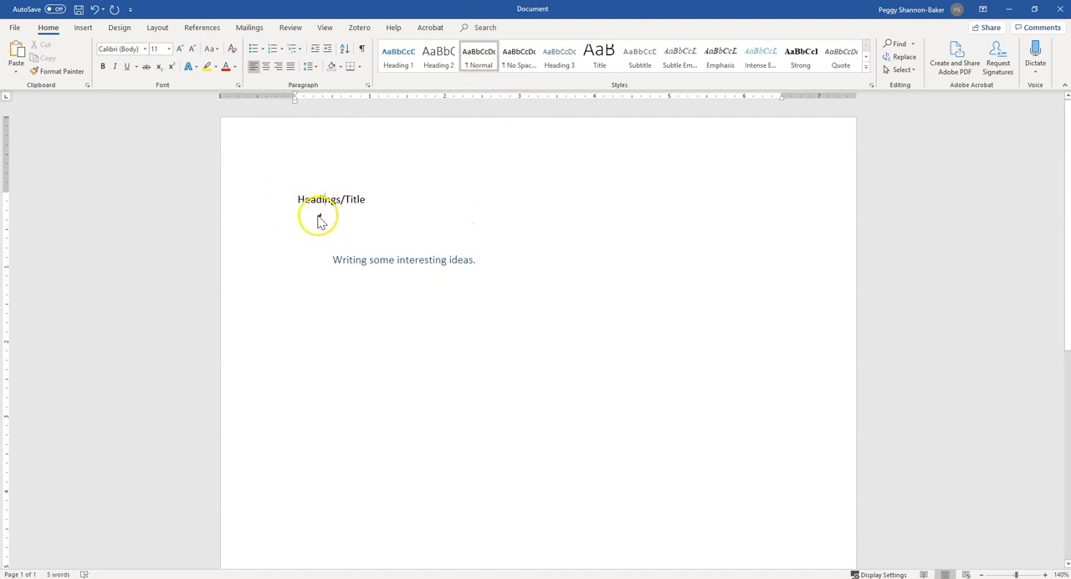
click(509, 270)
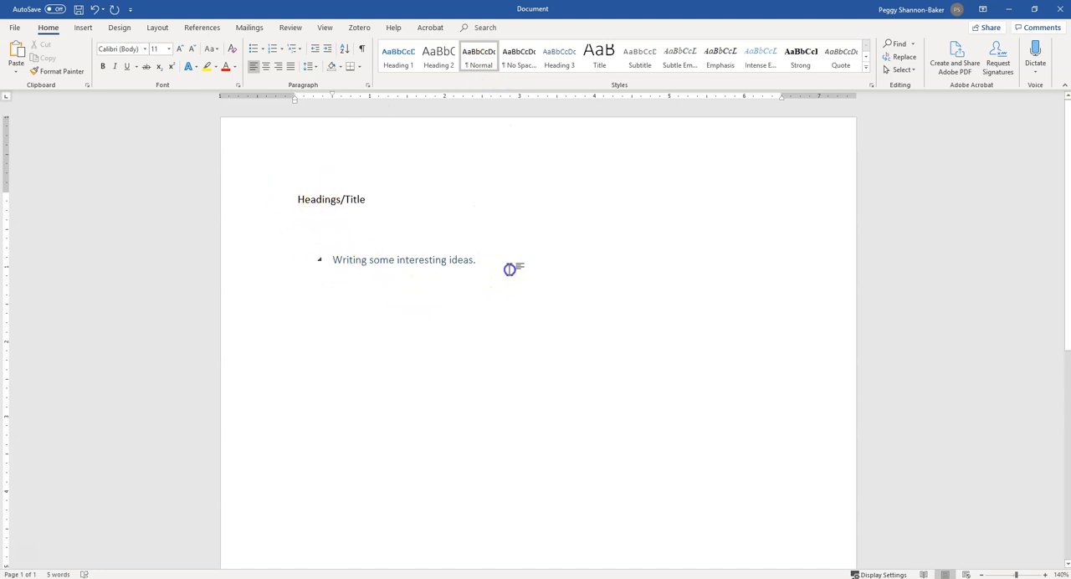
key(Return)
text(Where is the normal text?)
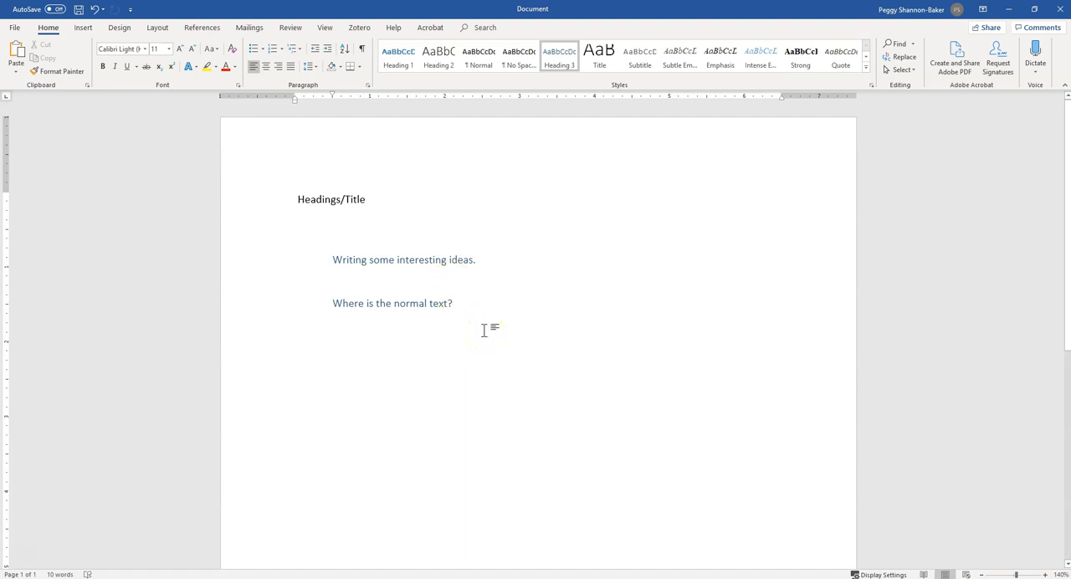
Delete all the sample text from the document.
click(271, 200)
drag(271, 199, 292, 357)
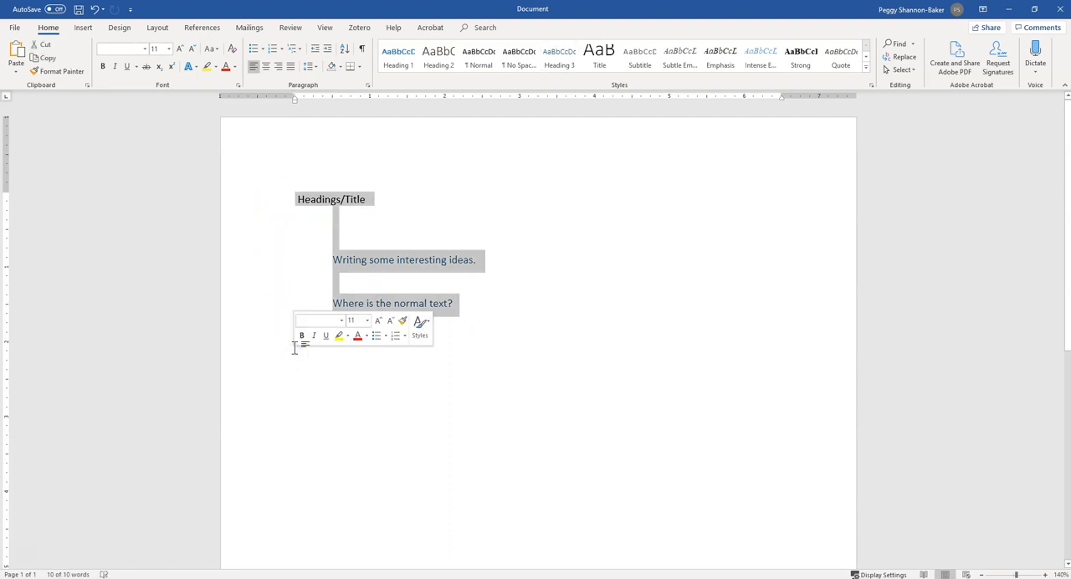
key(Delete)
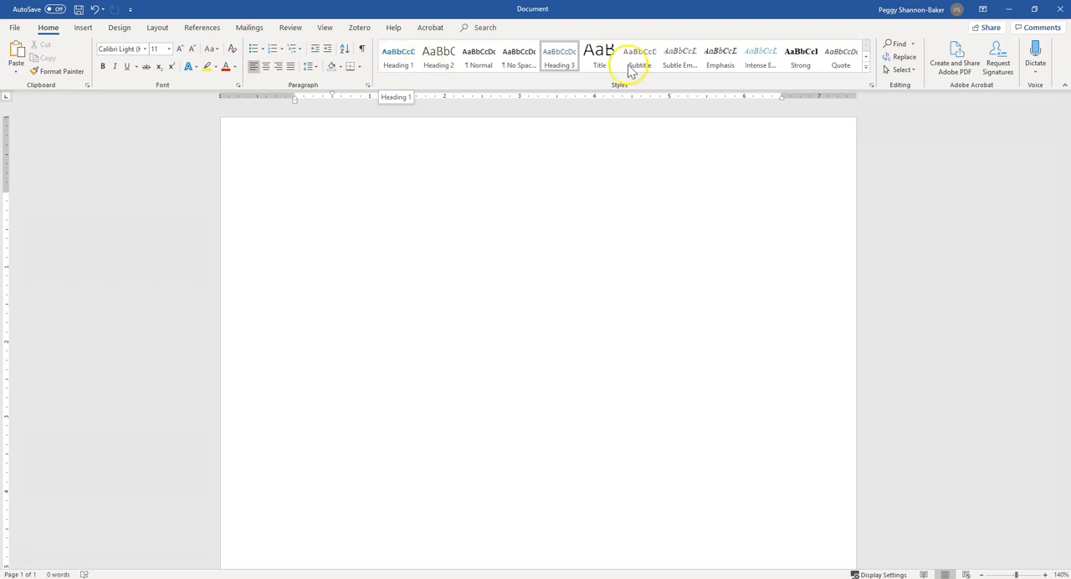
Examine the available styles in the full style gallery and the Apply Styles list.
click(866, 67)
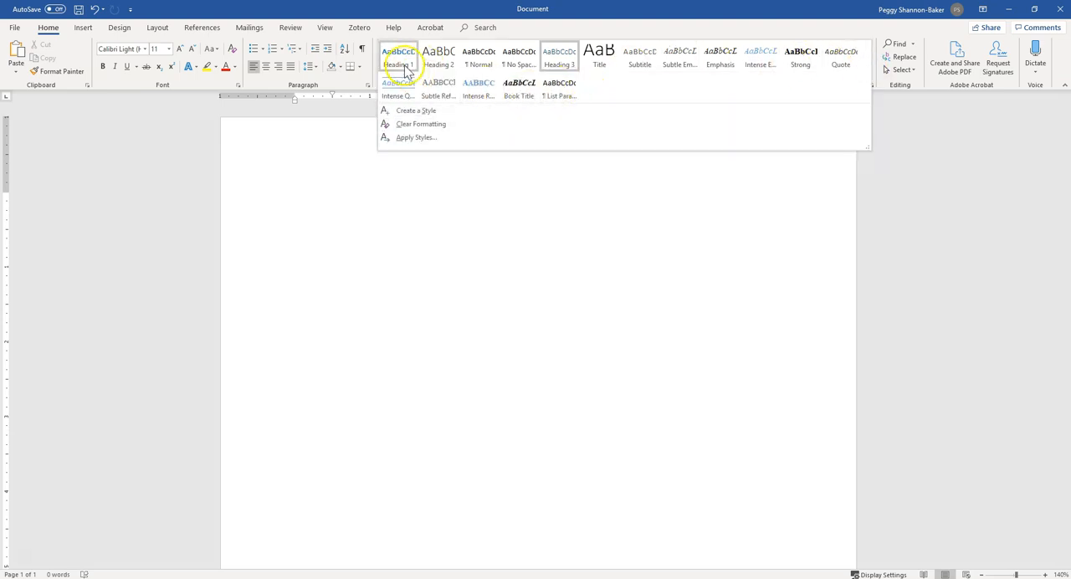
click(411, 139)
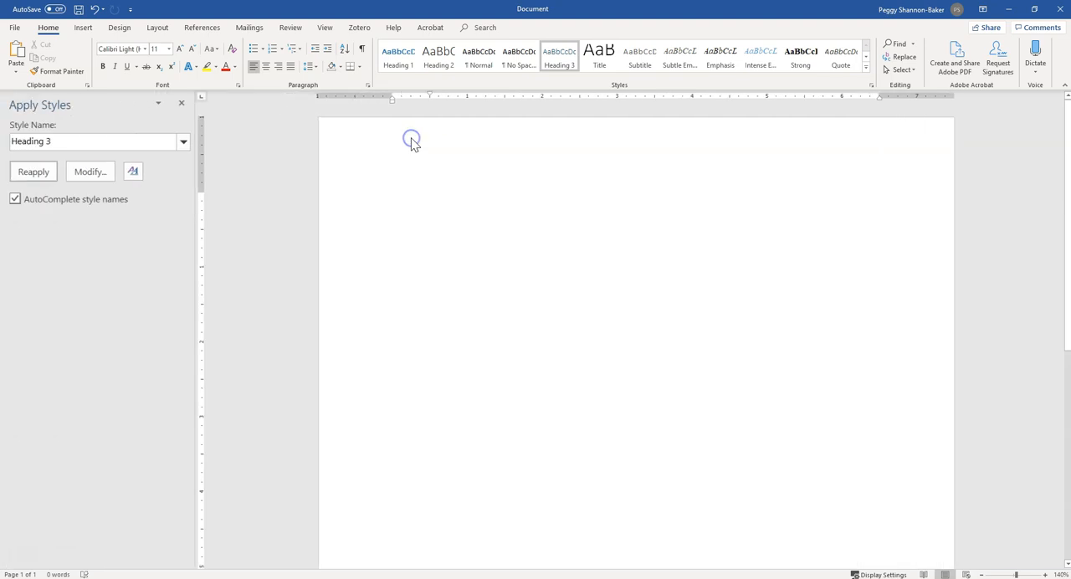
click(184, 141)
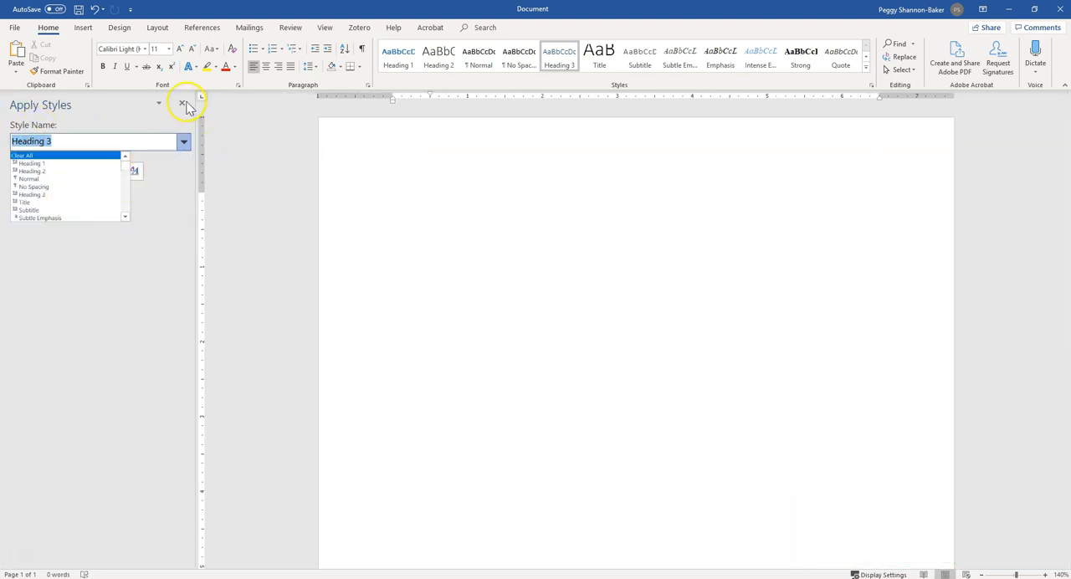
click(184, 103)
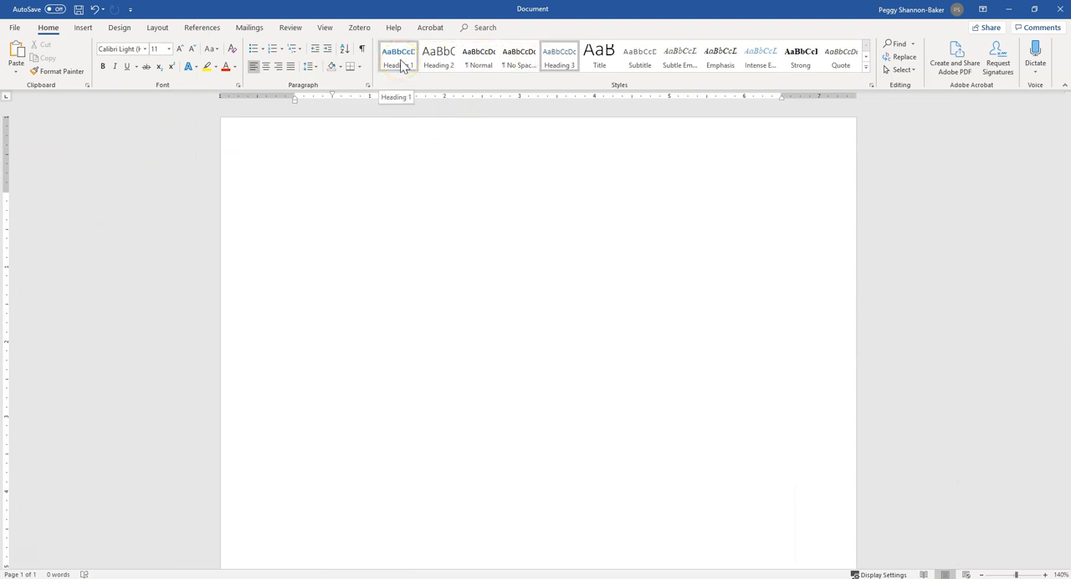
Apply the Normal style to the empty paragraph and modify the style so its following paragraph is also Normal.
click(480, 67)
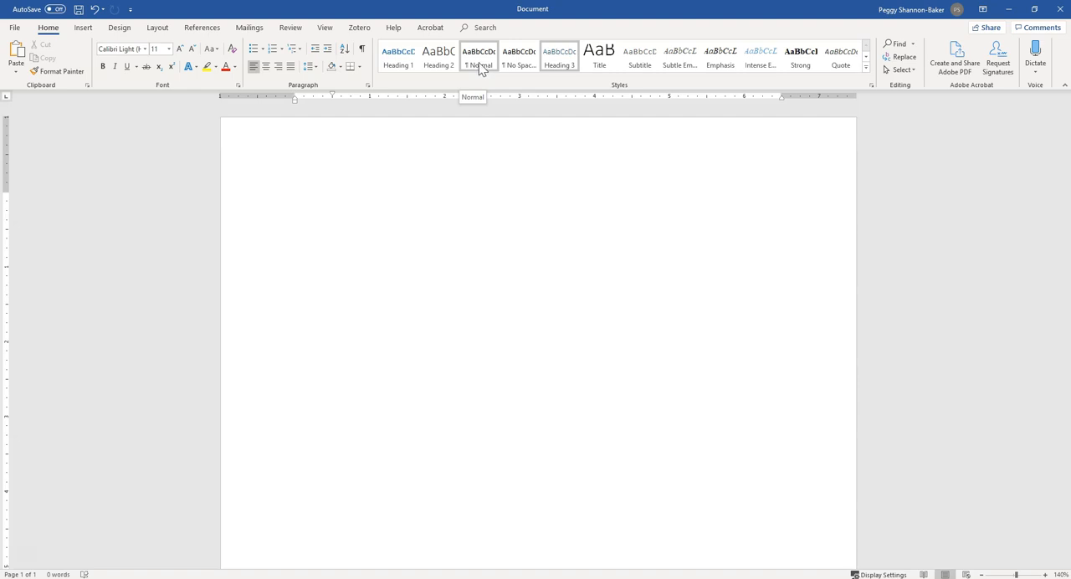
click(482, 68)
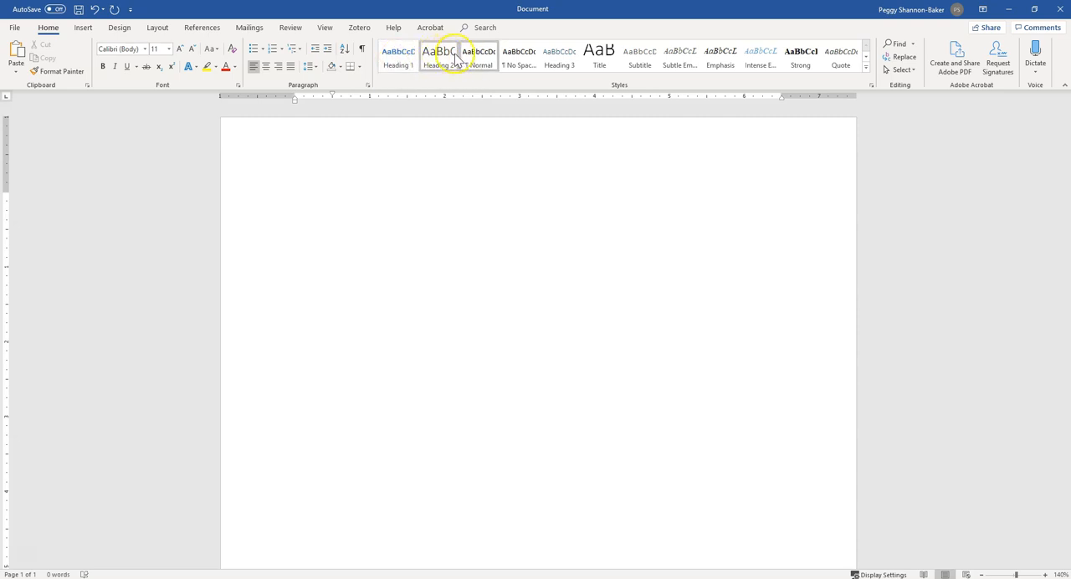
right_click(482, 67)
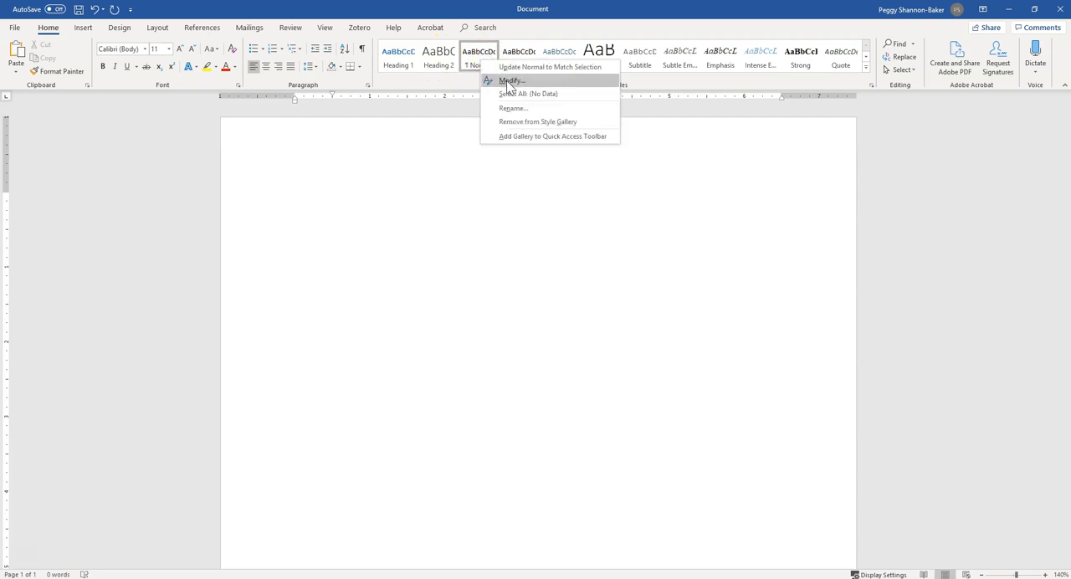
click(509, 82)
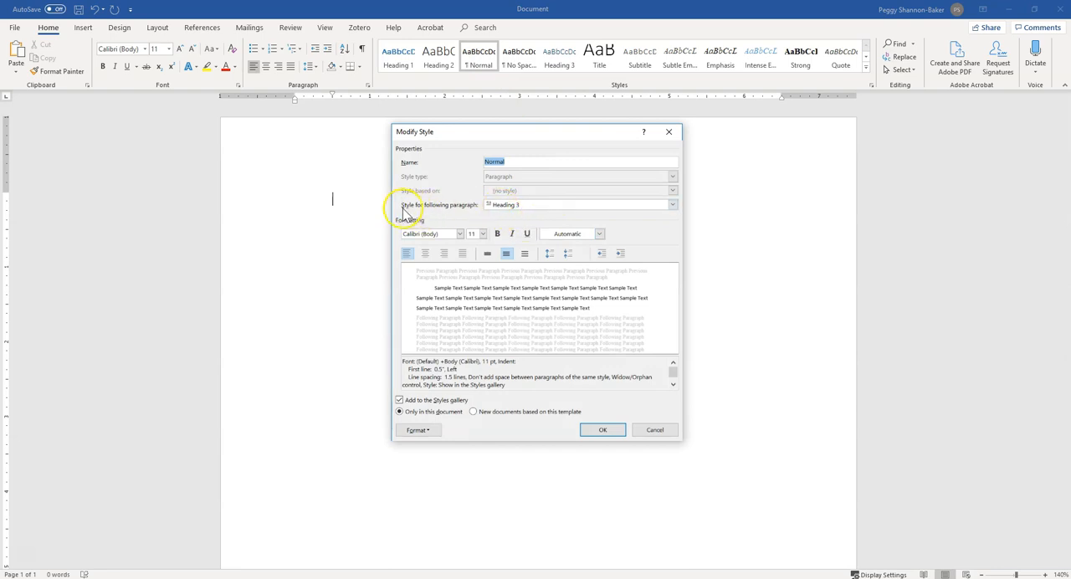
click(522, 205)
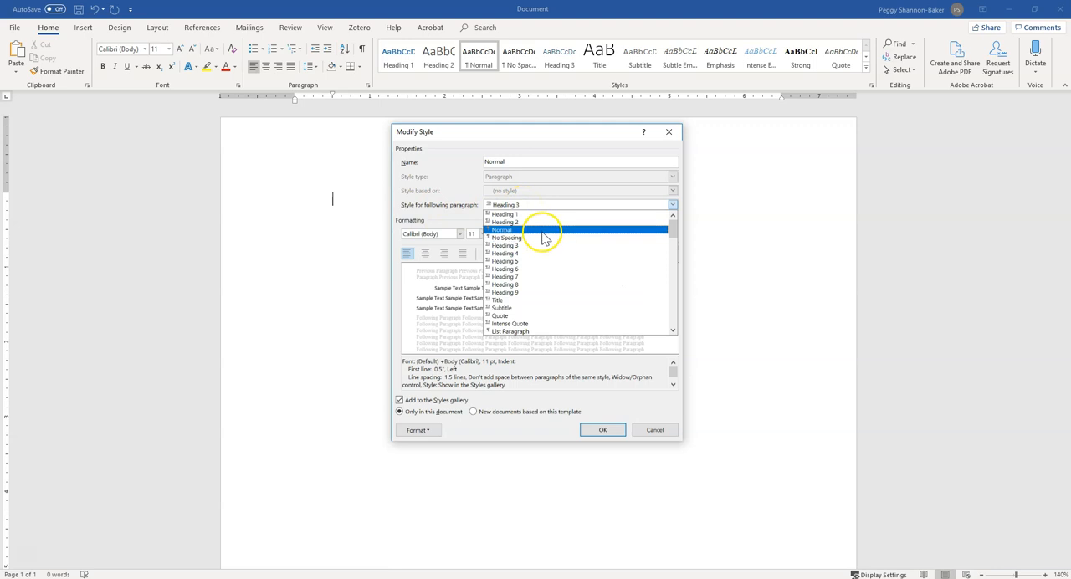
click(542, 231)
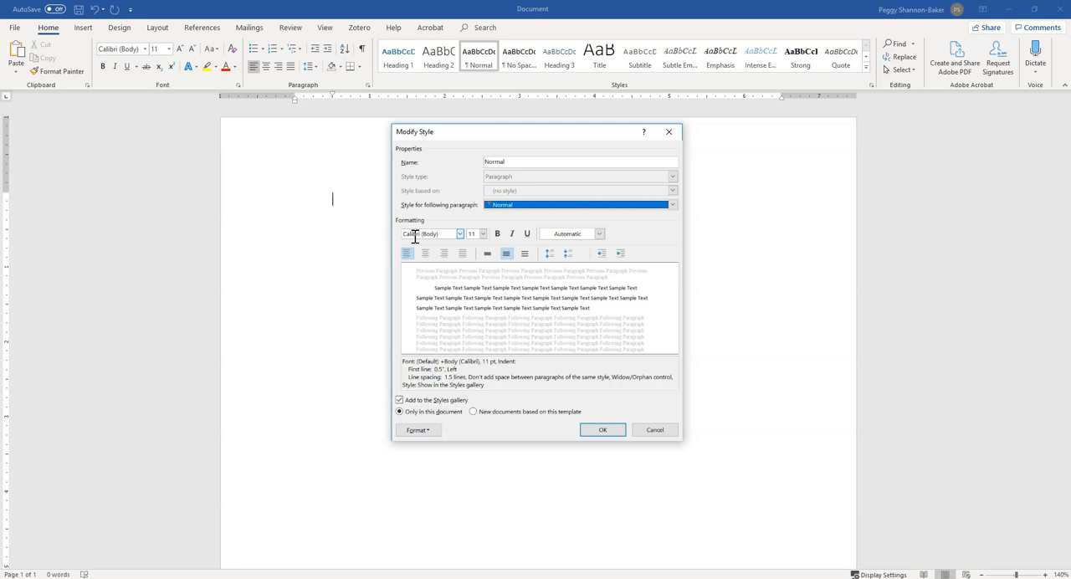
Set the Normal style to Times New Roman, size 12, with double line spacing.
click(414, 235)
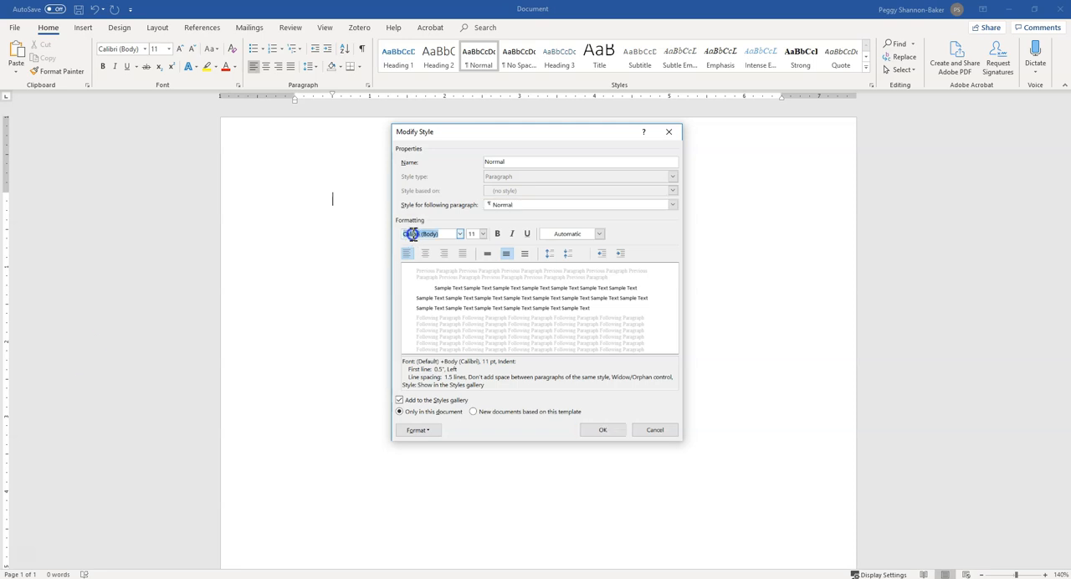
click(460, 234)
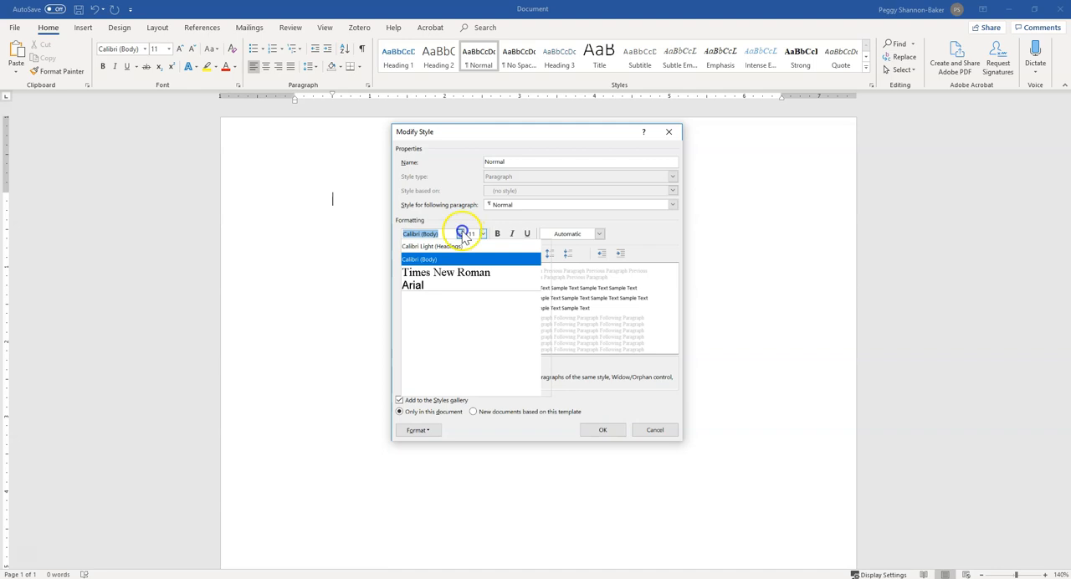
click(448, 274)
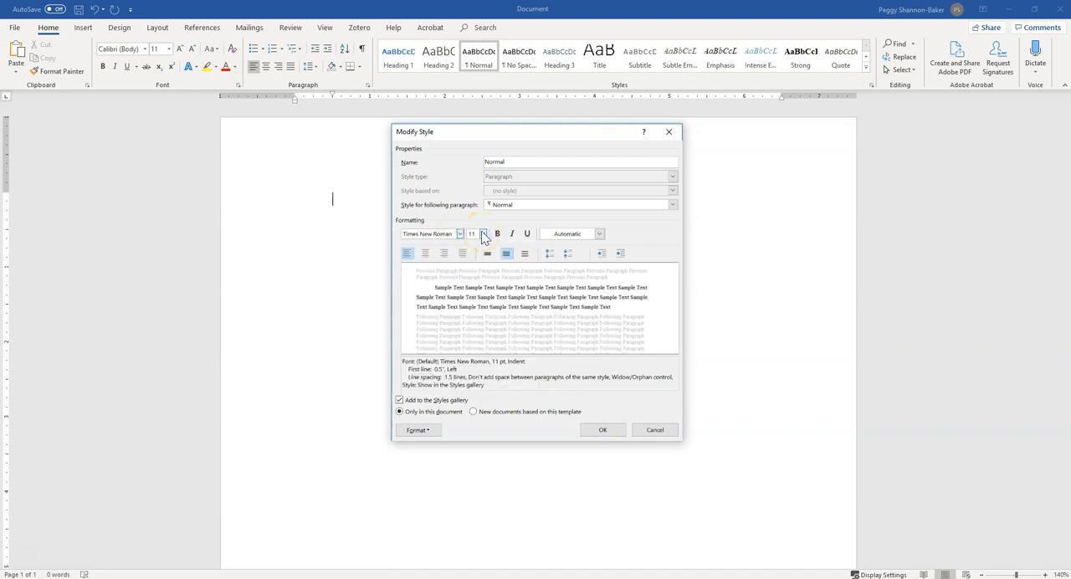
click(483, 234)
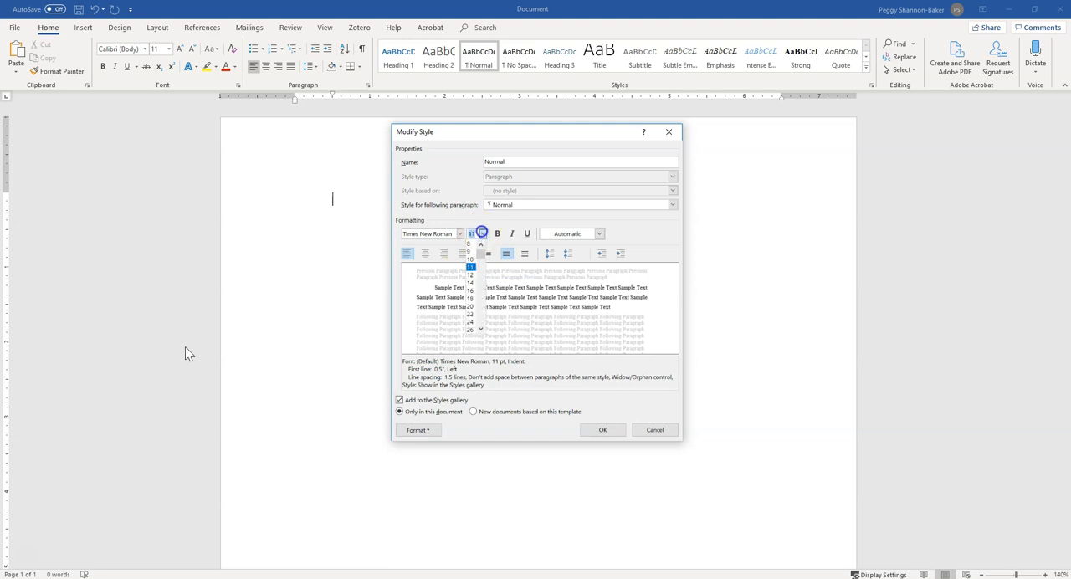
click(472, 276)
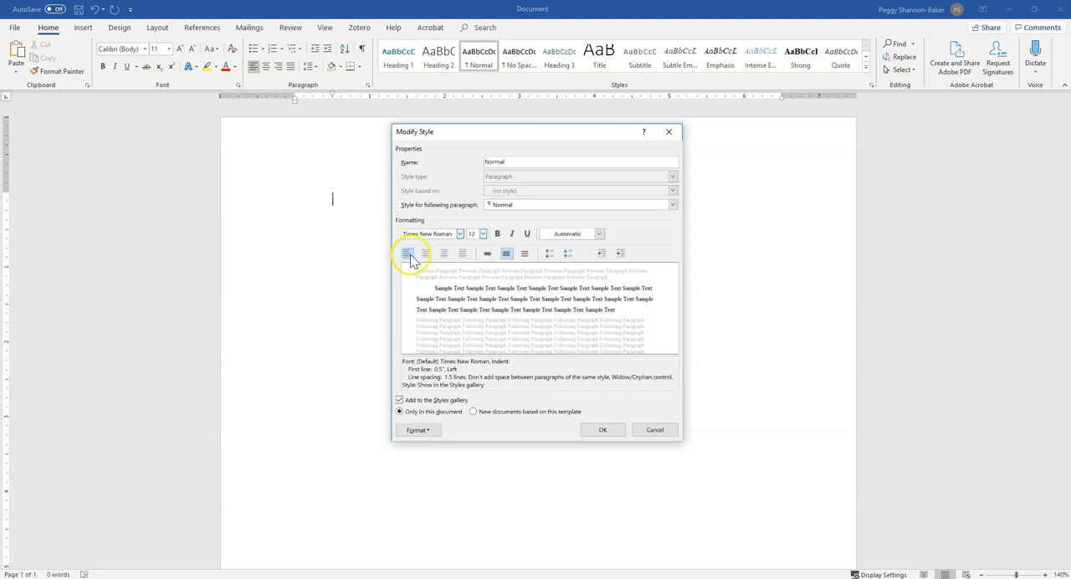
click(527, 256)
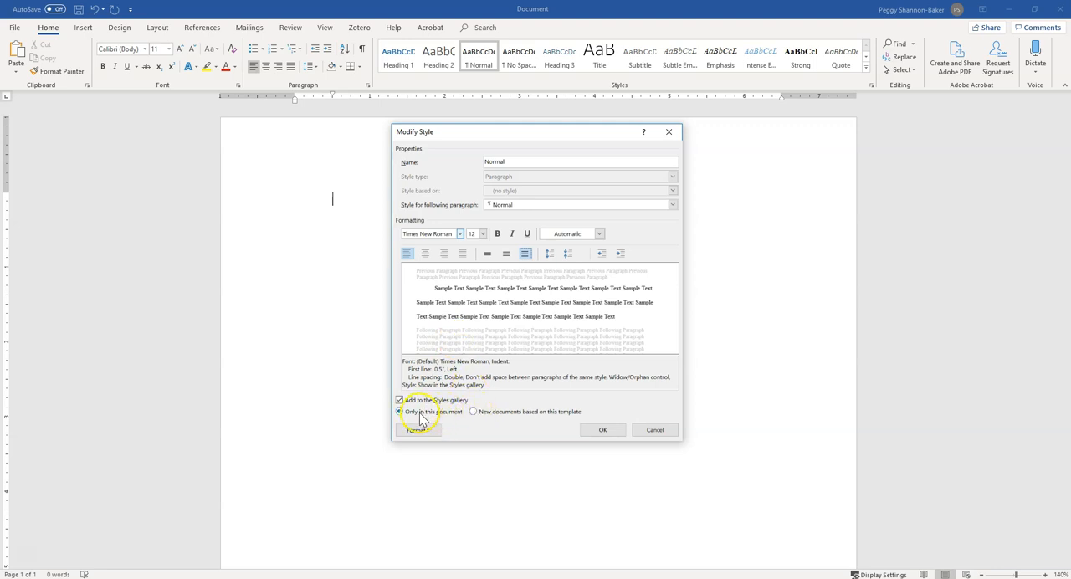
Make the Normal style changes apply to new documents based on this template.
click(482, 416)
click(472, 415)
click(474, 412)
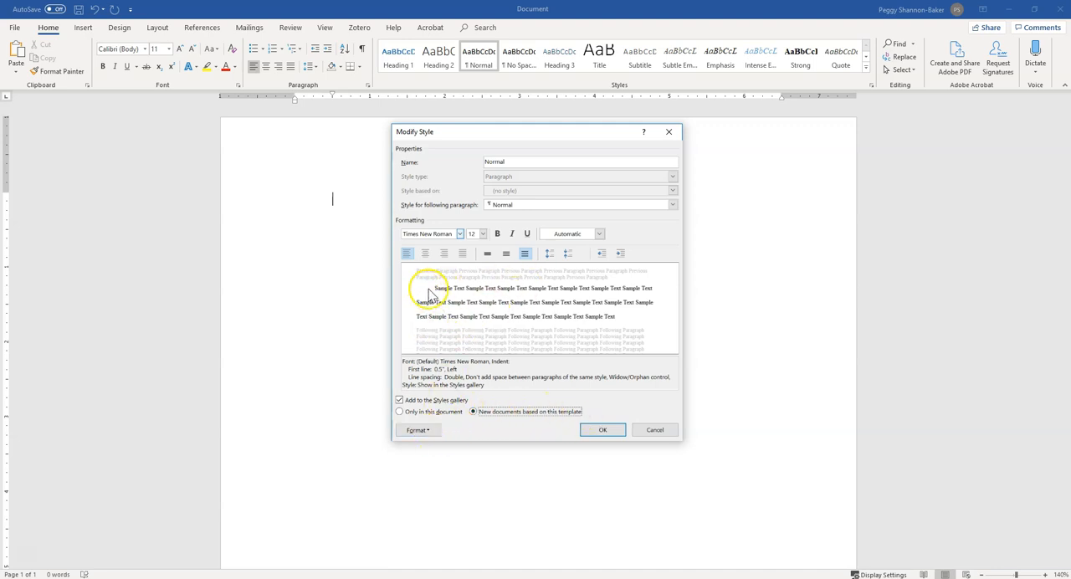
Disable "Don't add space between paragraphs of the same style" in the Normal style's paragraph formatting and save the style.
click(417, 431)
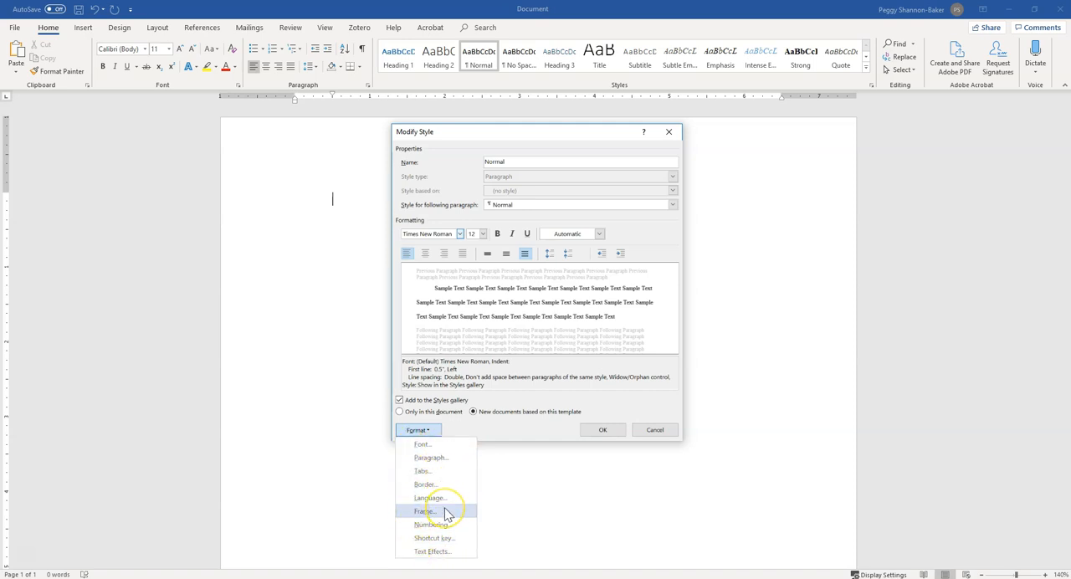
click(446, 458)
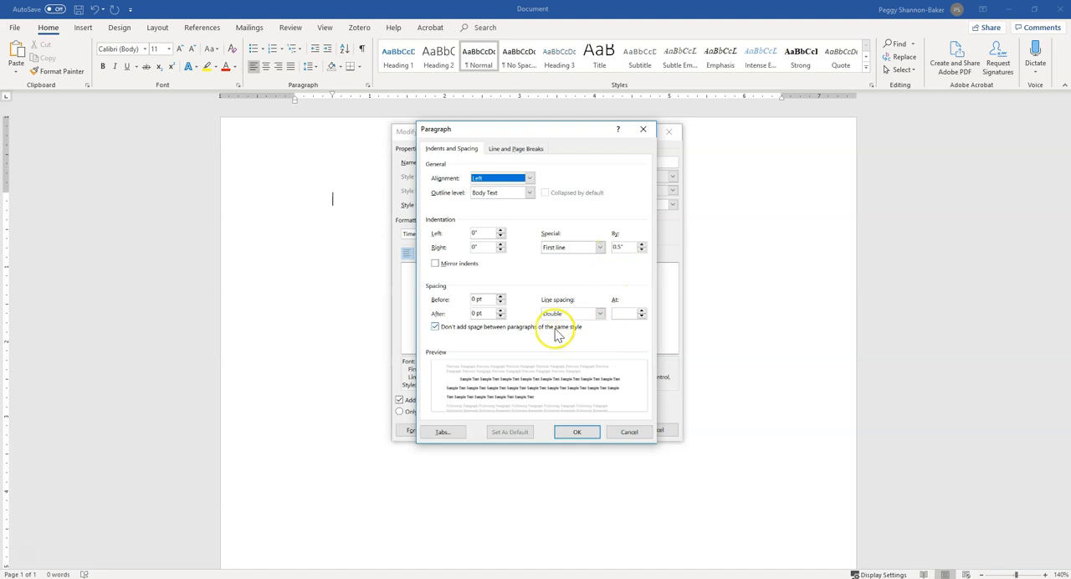
click(465, 327)
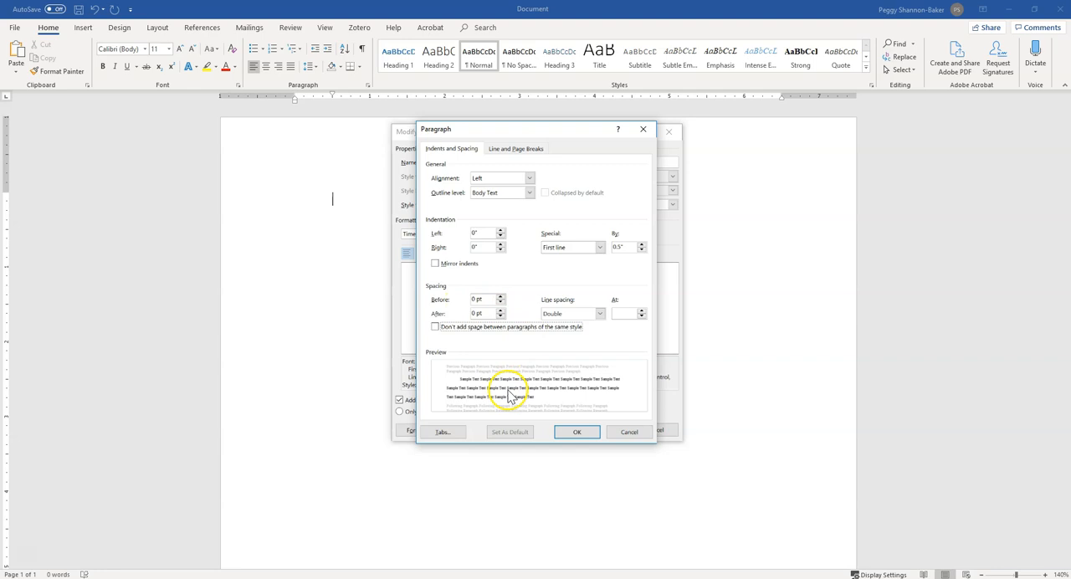
click(577, 434)
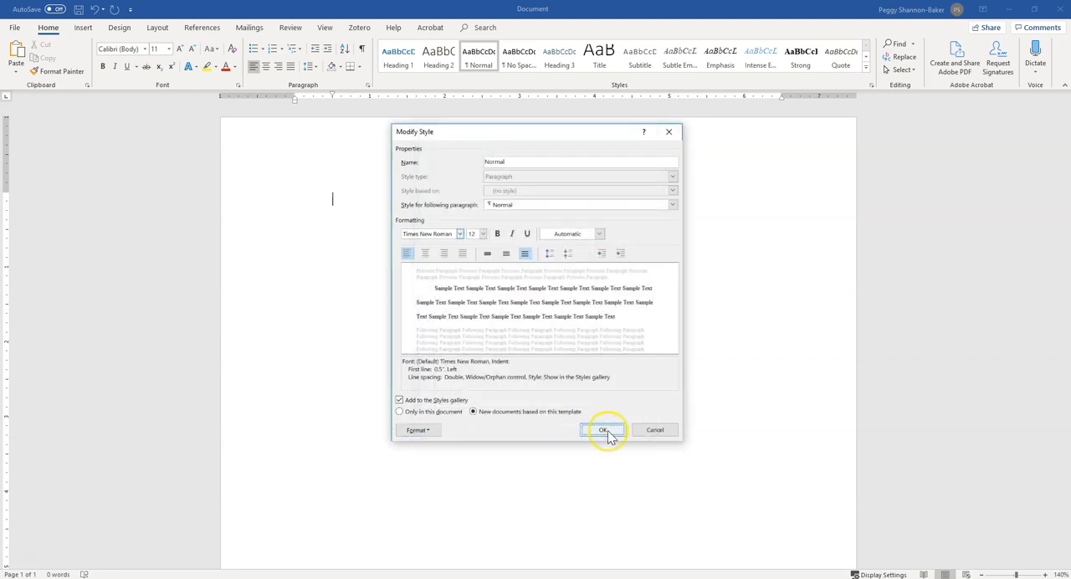
click(604, 431)
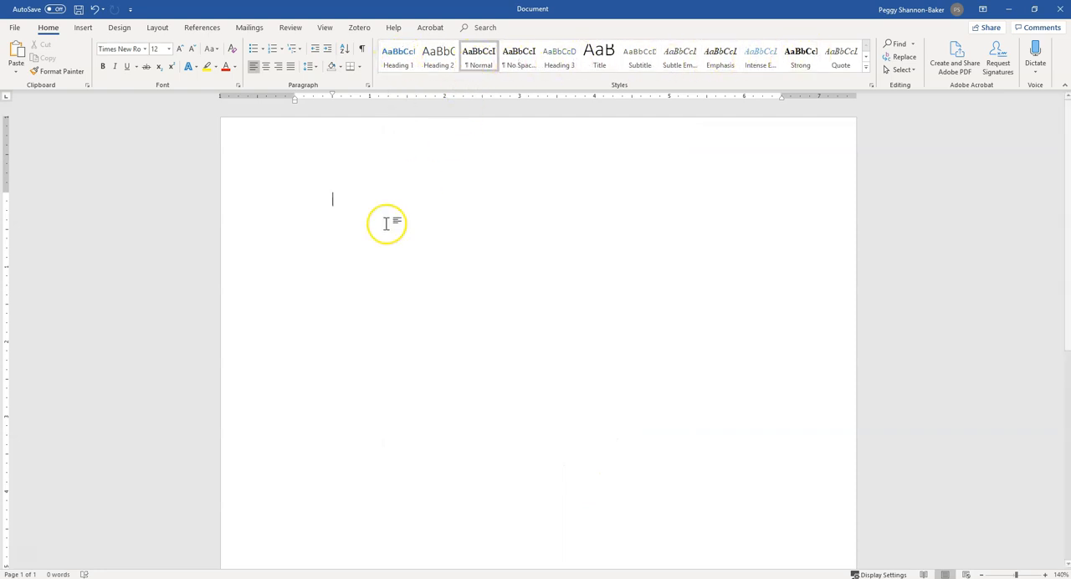
Enter three sample paragraphs reading "Text", "Text" and "New paragraphs", followed by an empty paragraph.
text(Text)
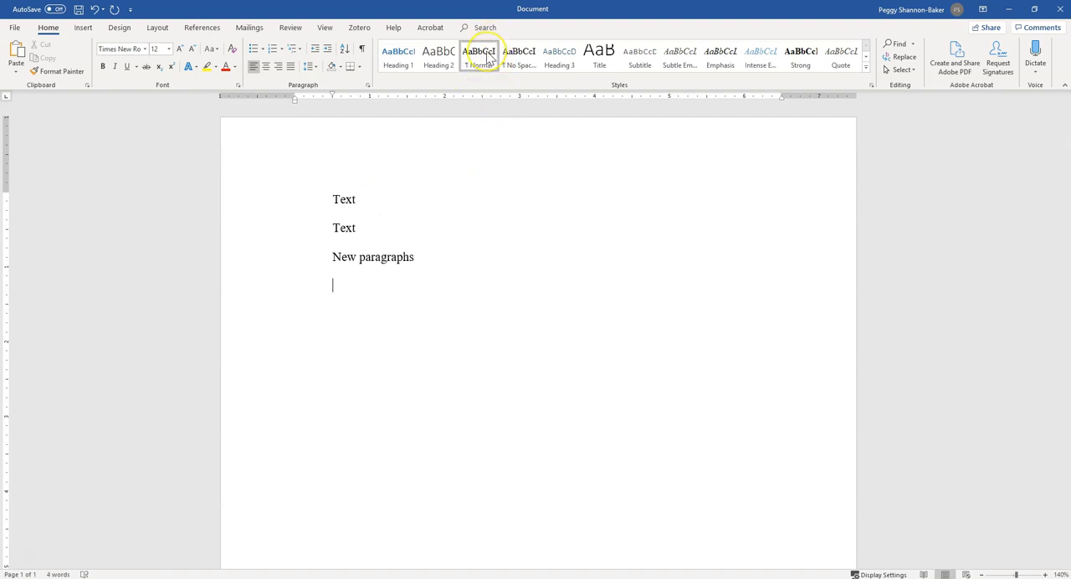
Modify the Heading 1 style so that it is based on Normal.
right_click(399, 67)
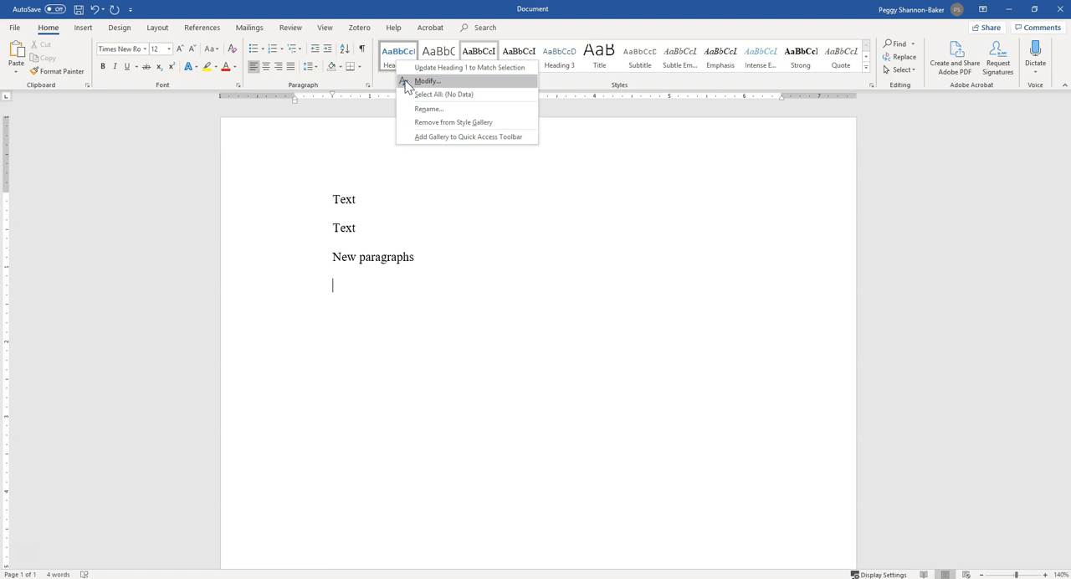
click(409, 82)
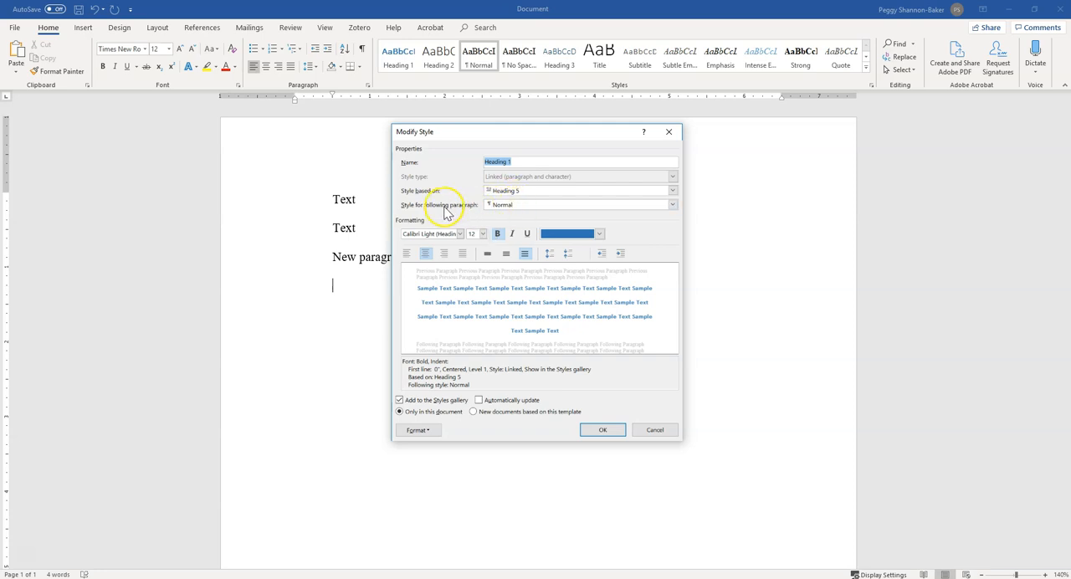
click(523, 192)
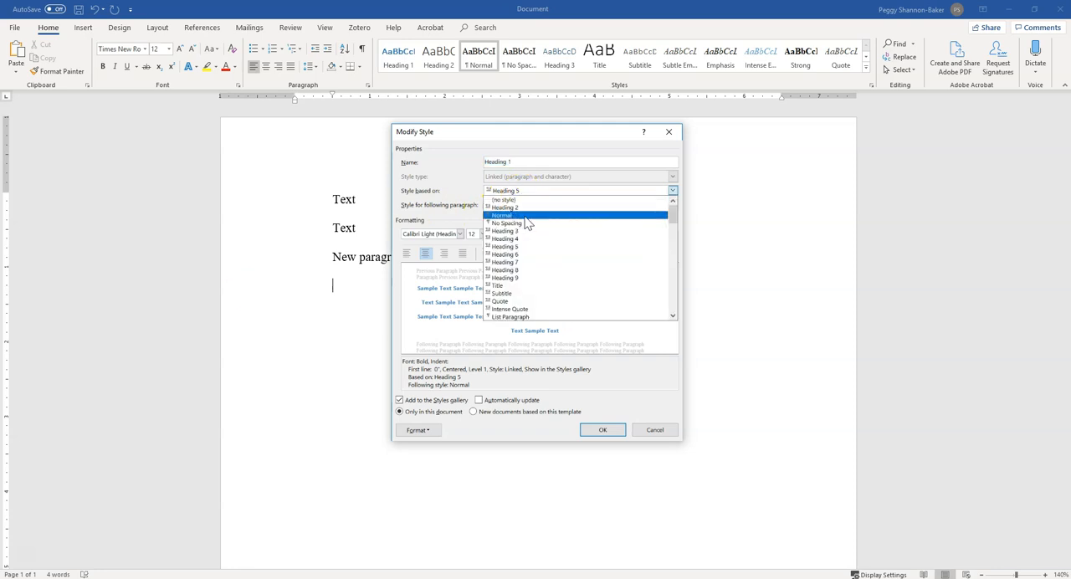
click(526, 215)
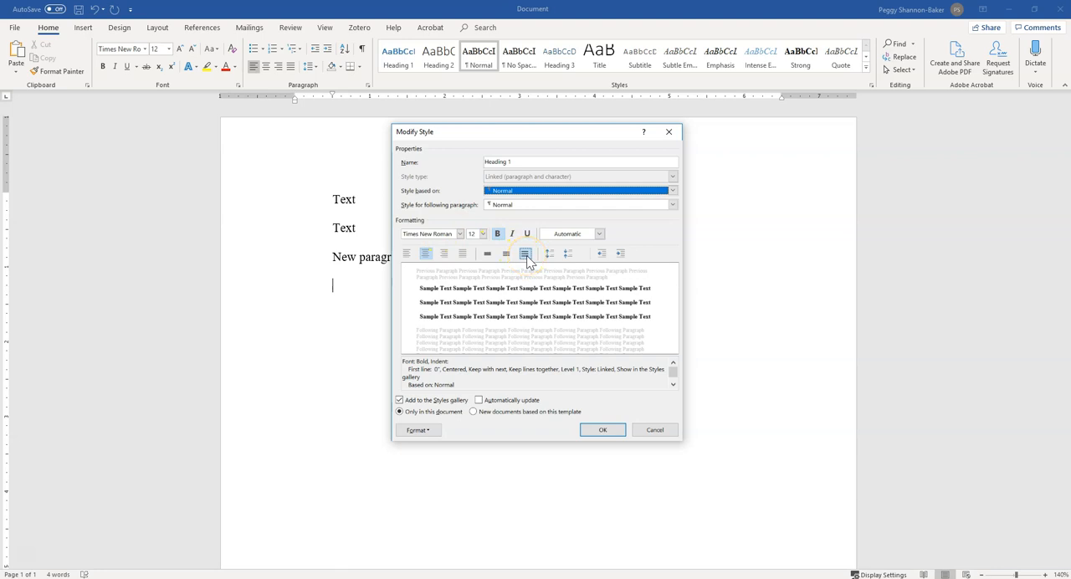
Save the Heading 1 style centered with no special indentation and applied to new documents based on this template.
click(426, 255)
click(490, 413)
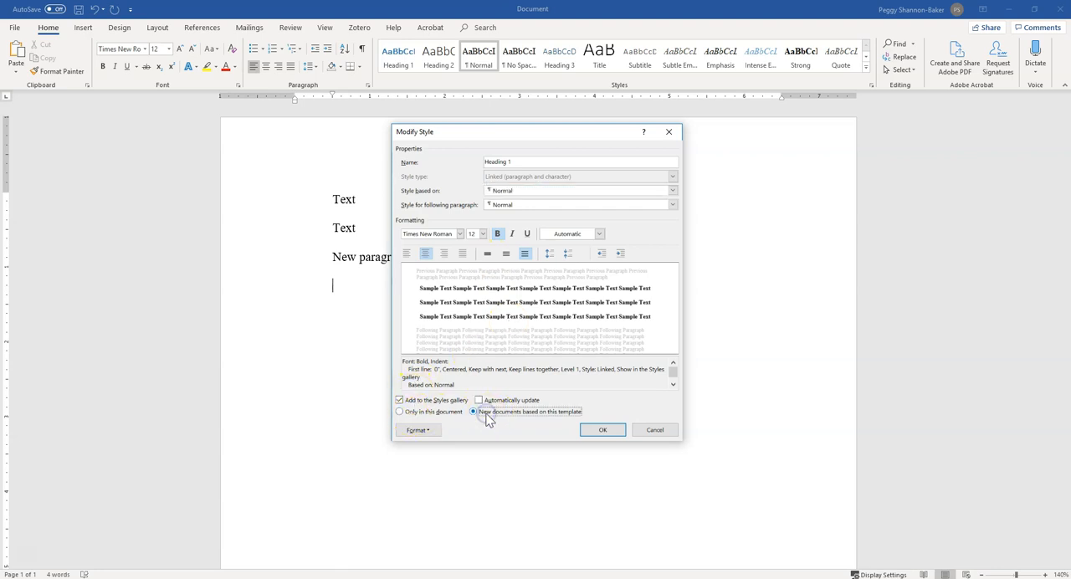
click(417, 431)
click(427, 459)
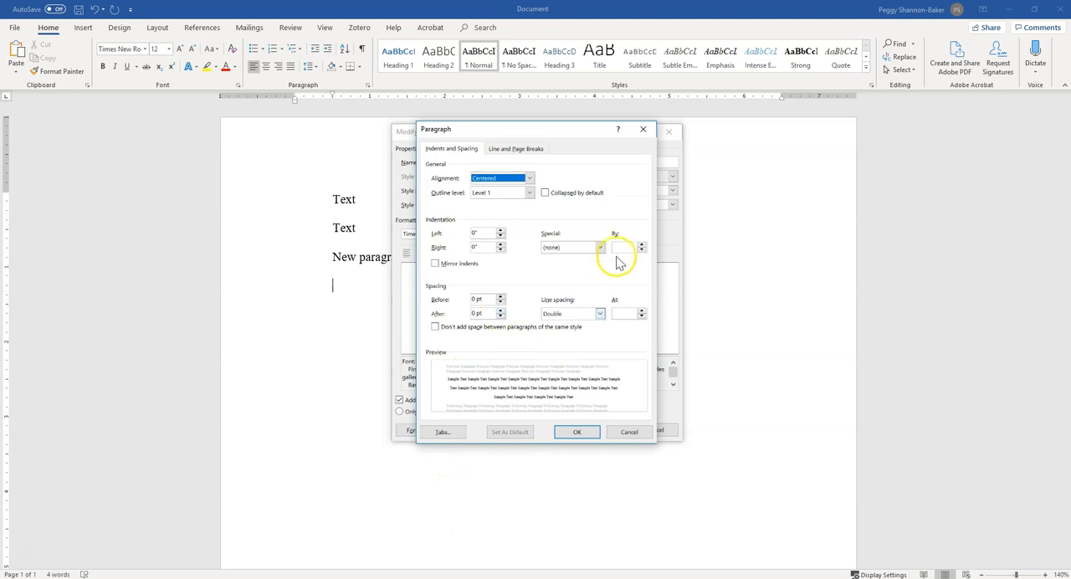
click(569, 247)
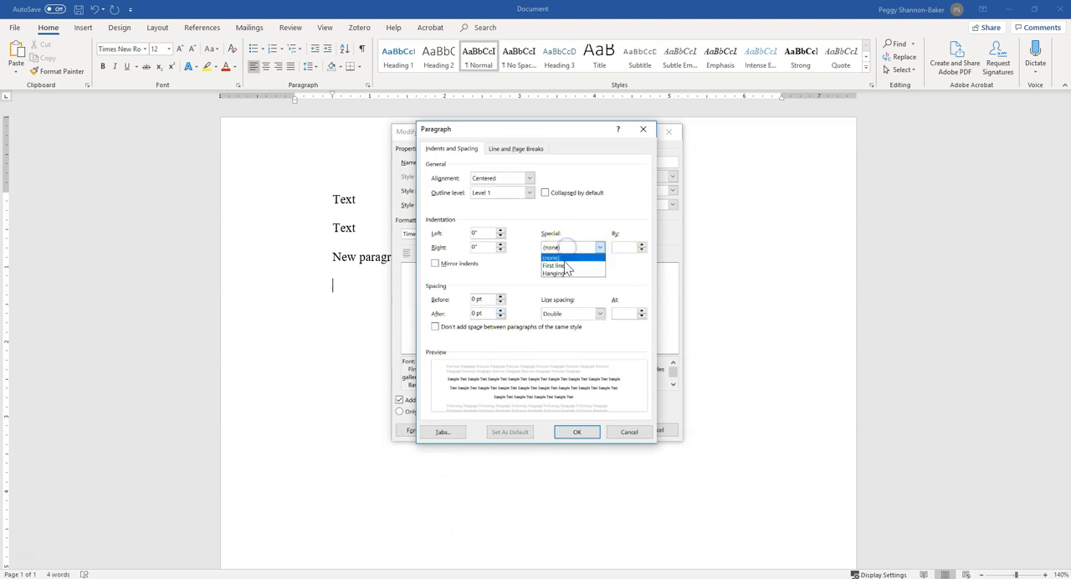
click(564, 258)
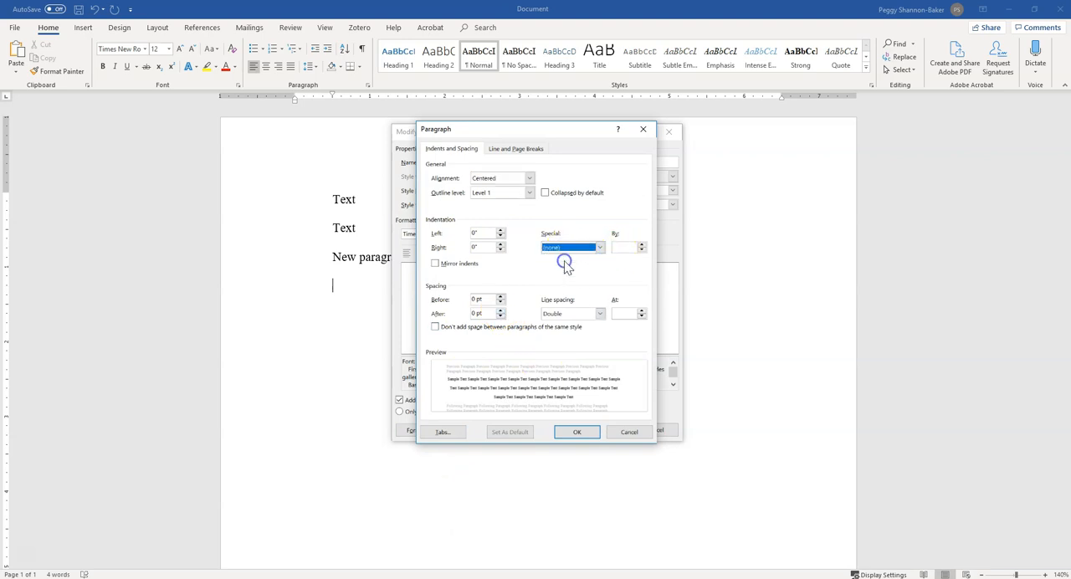
click(586, 434)
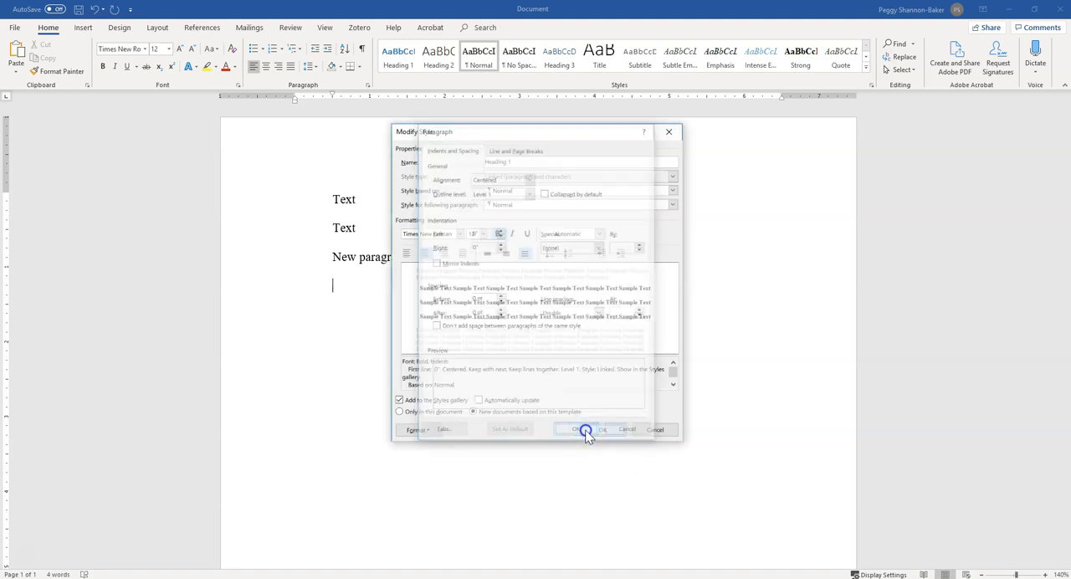
click(598, 430)
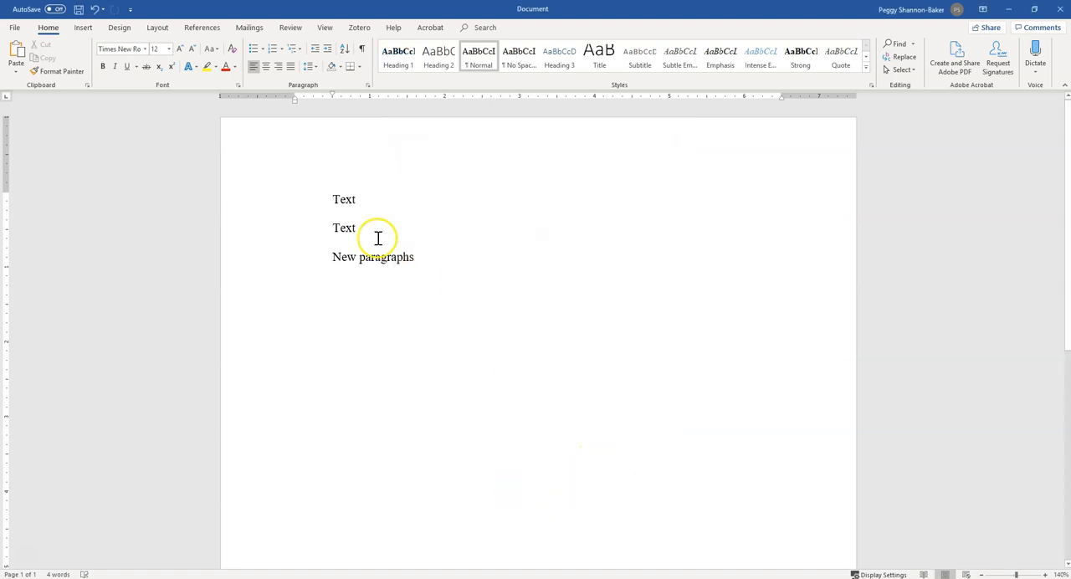
Apply Heading 1 to the first "Text" paragraph and replace its text with "Title of my Paper".
drag(326, 199, 355, 199)
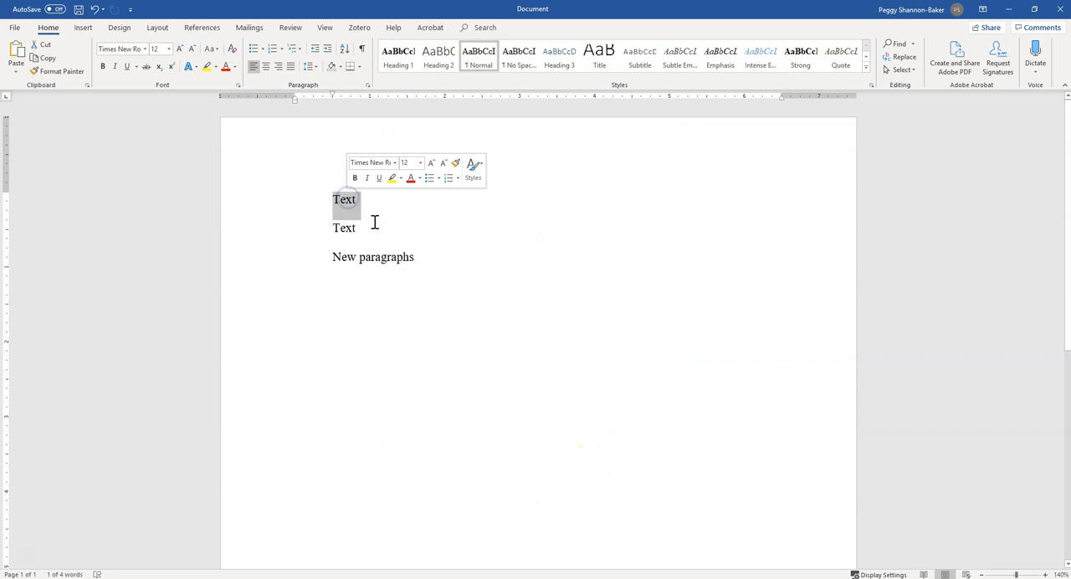
click(399, 57)
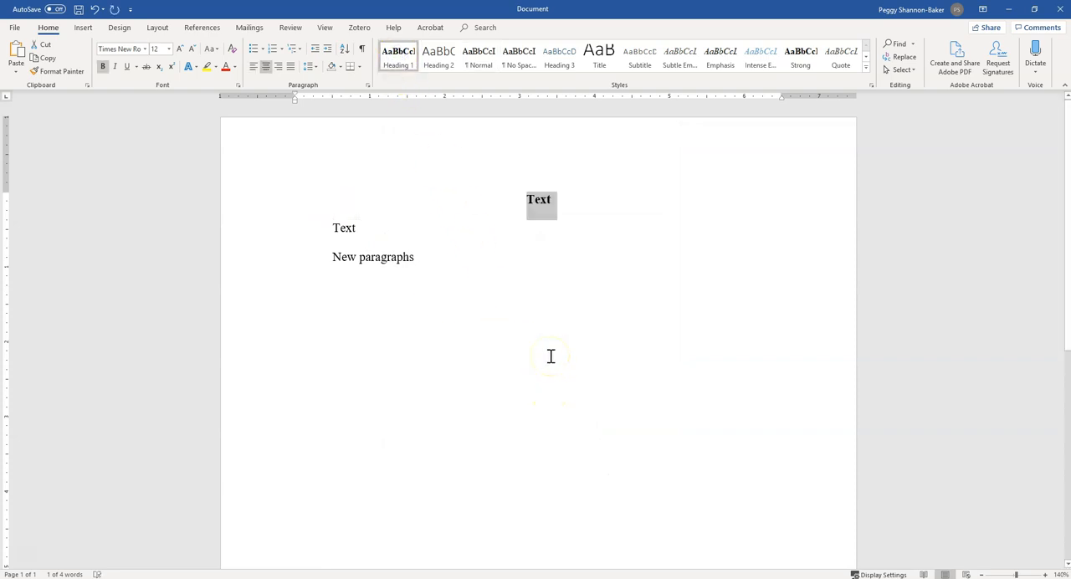
text(Title of my Paper)
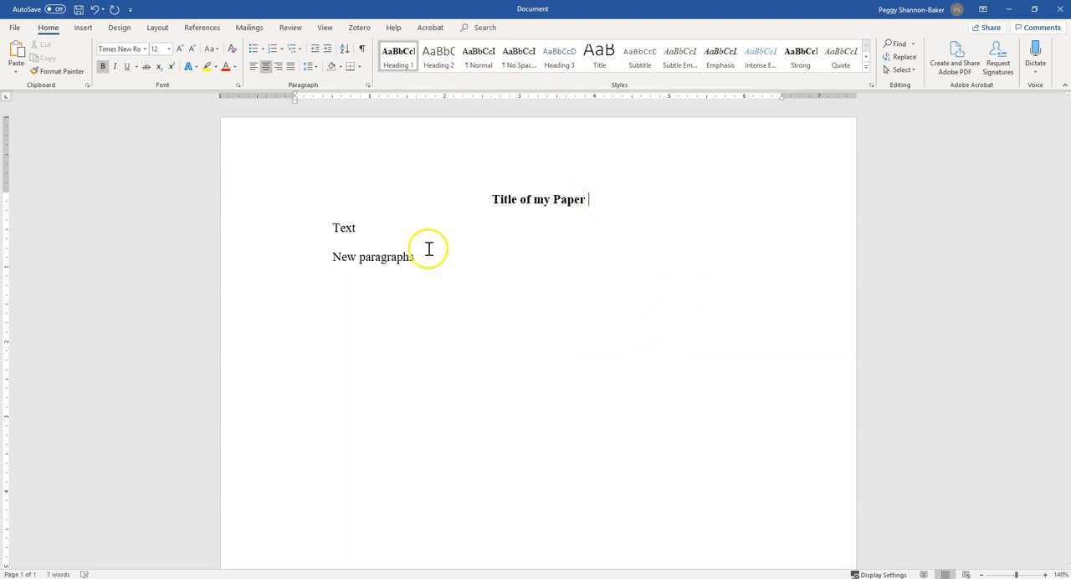
Modify the Heading 2 style so that it is based on Normal.
click(343, 225)
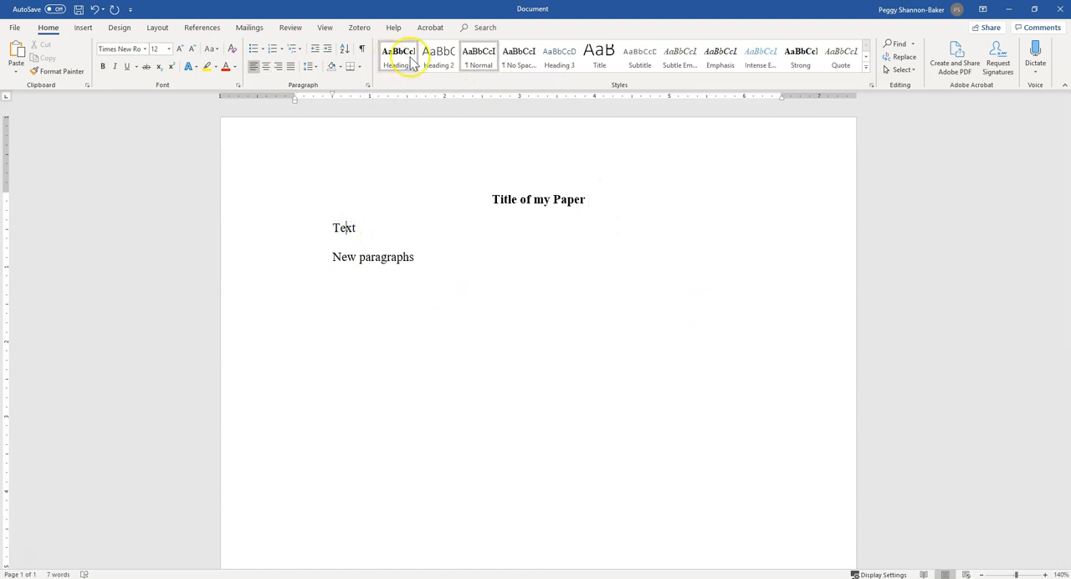
click(435, 60)
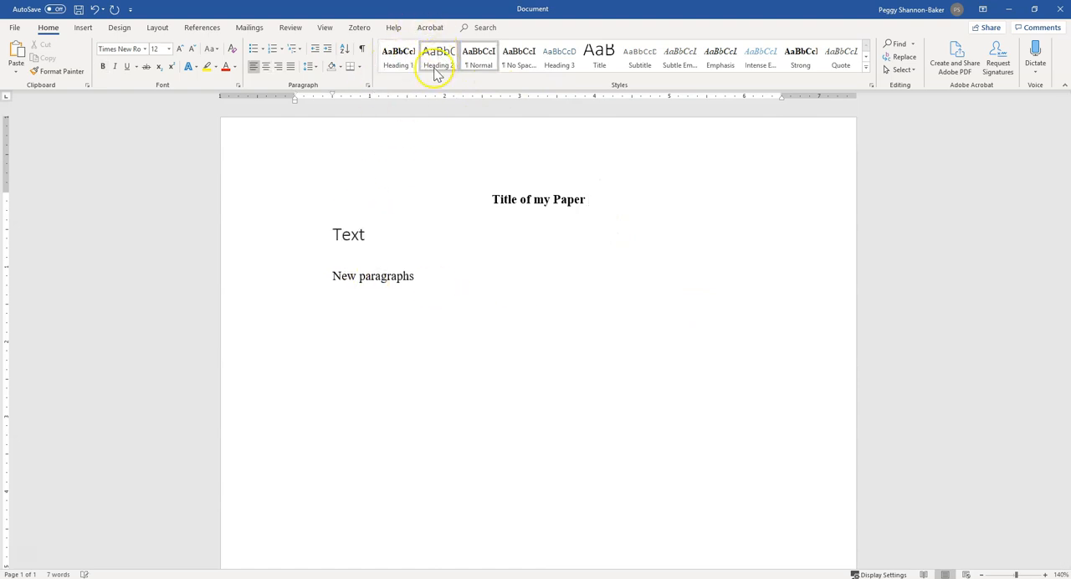
right_click(432, 70)
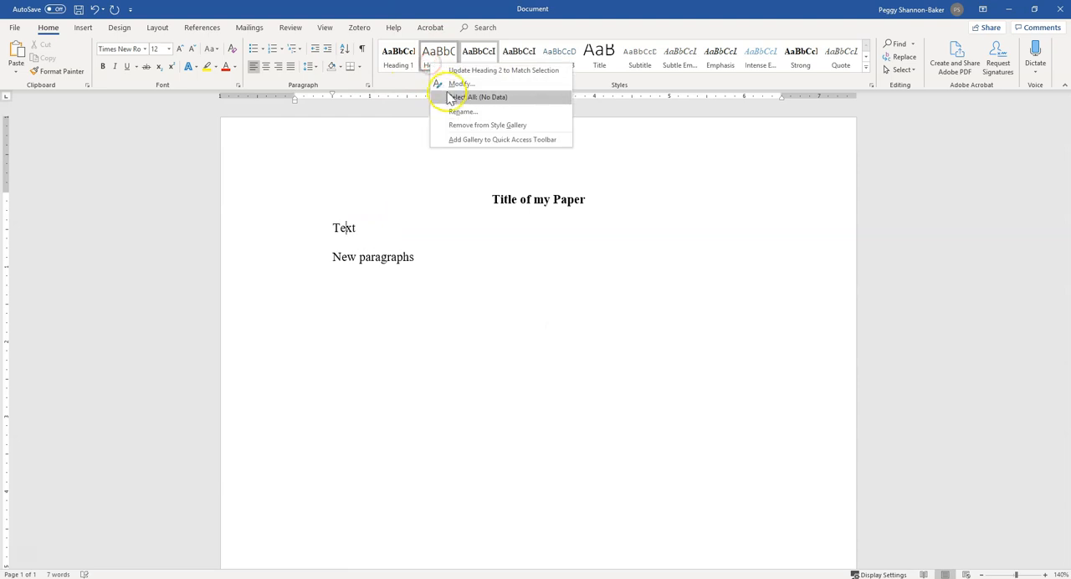
click(451, 84)
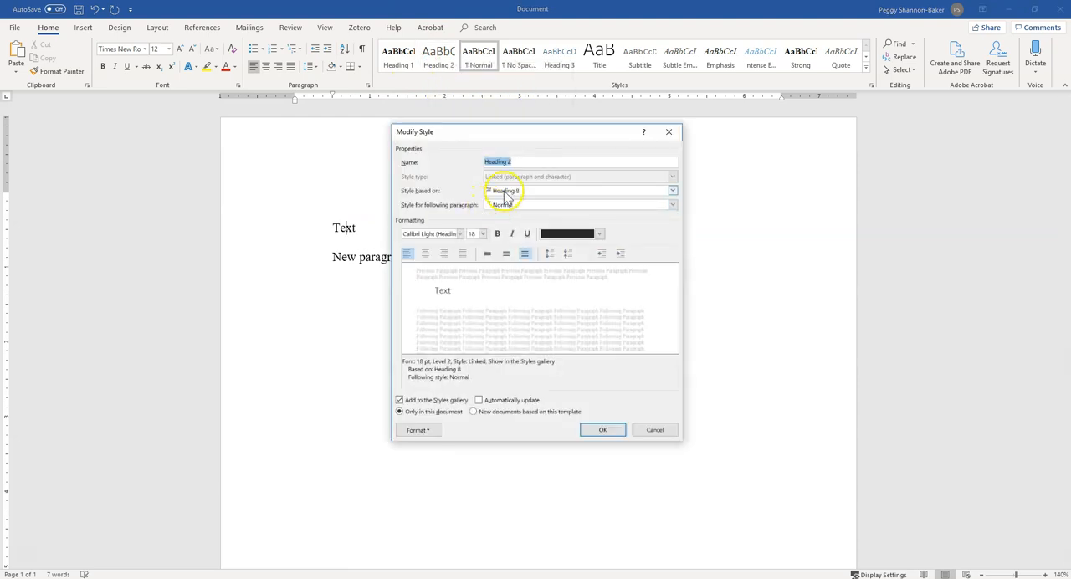
click(504, 198)
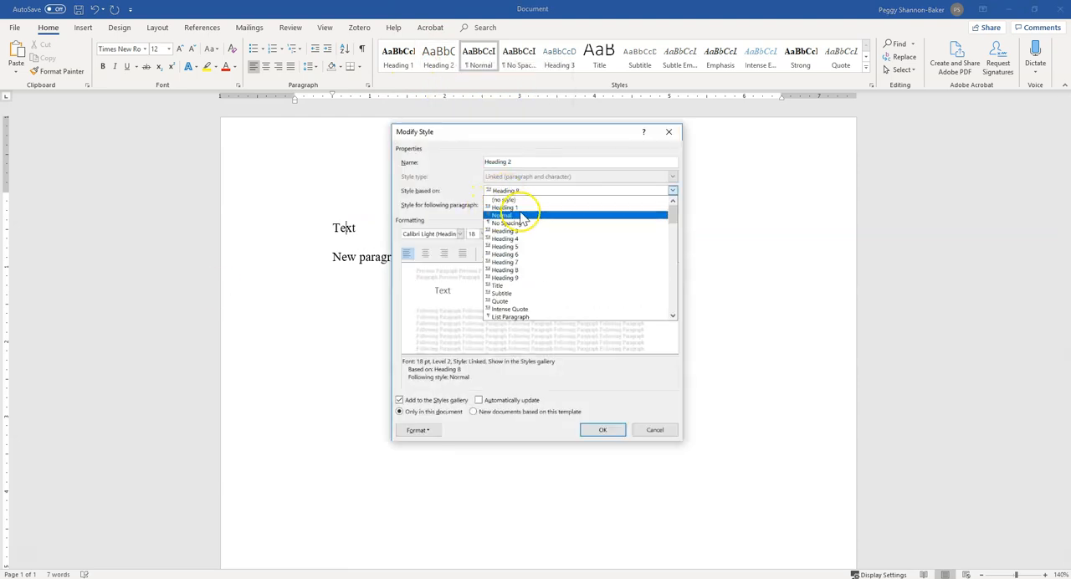
click(521, 211)
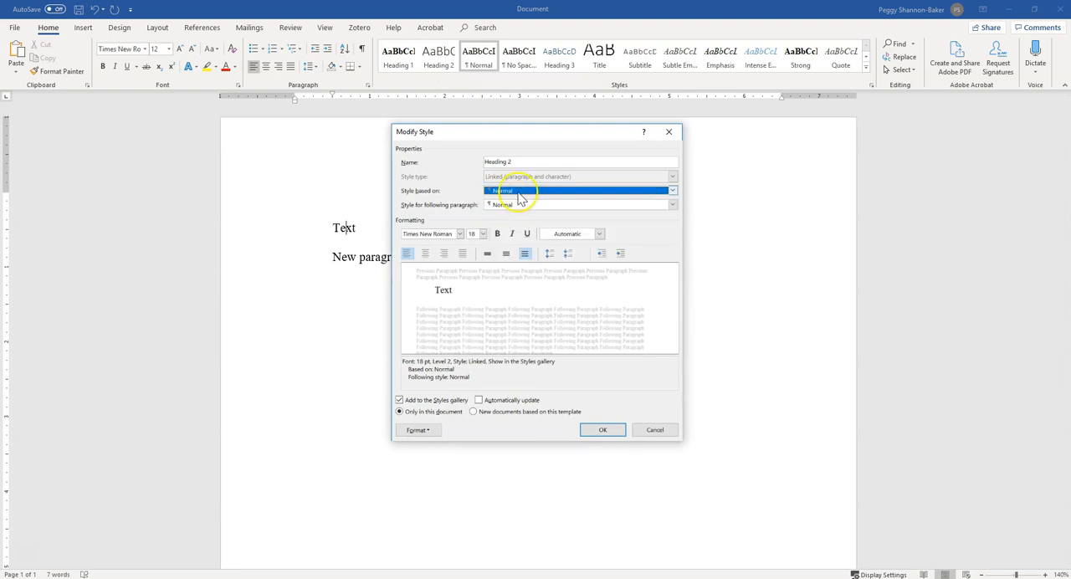
click(521, 194)
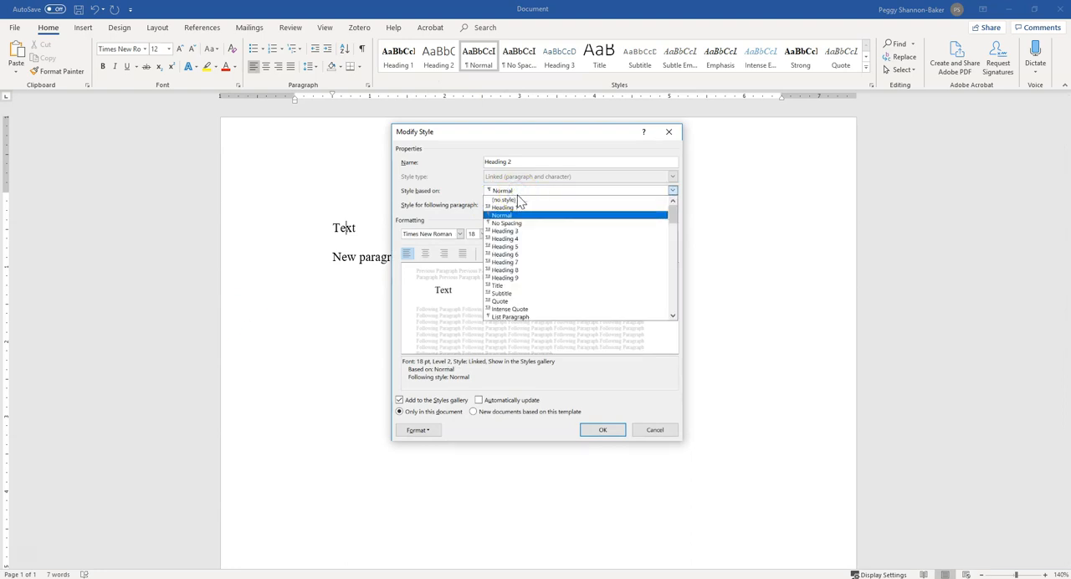
click(505, 200)
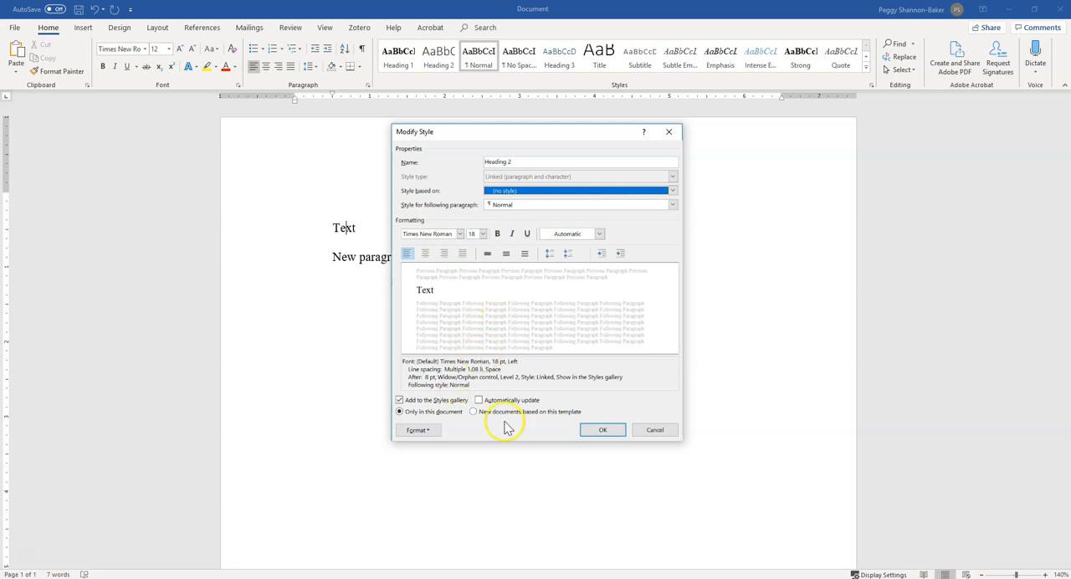
click(506, 194)
click(514, 215)
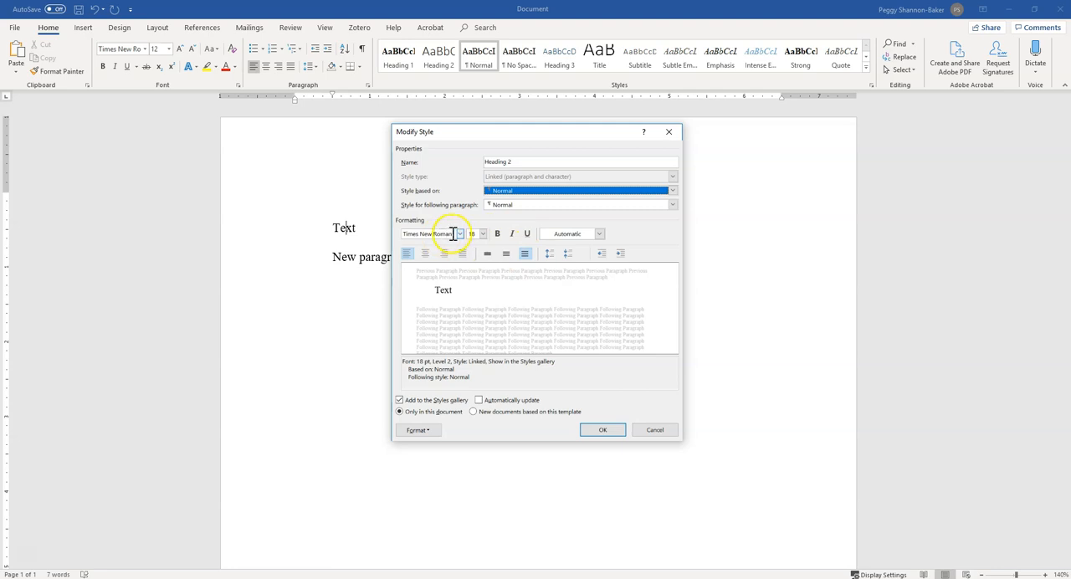
Format the Heading 2 style as 12 pt bold with double line spacing.
click(483, 234)
click(470, 275)
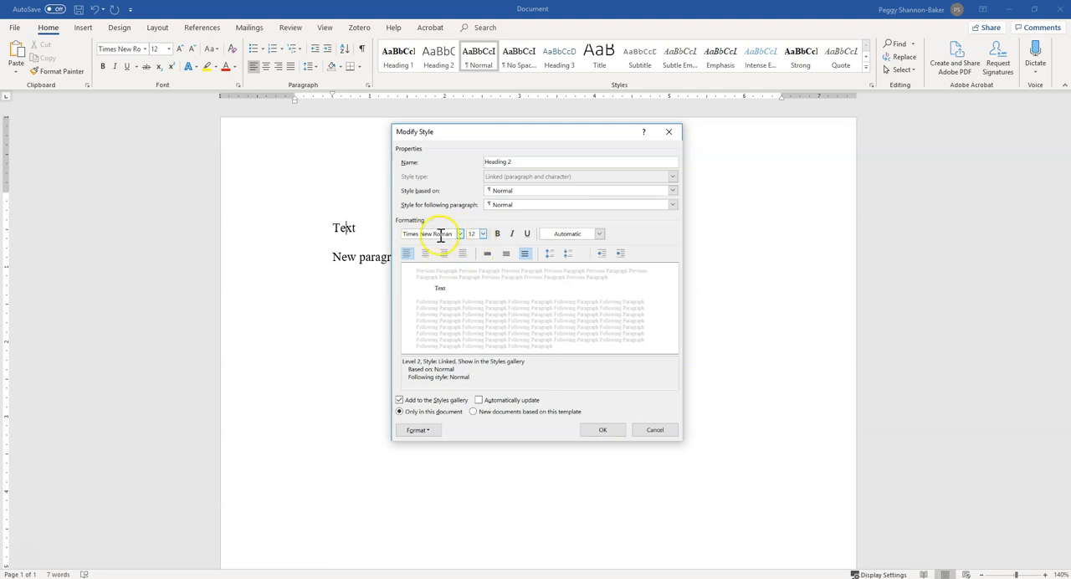
click(498, 235)
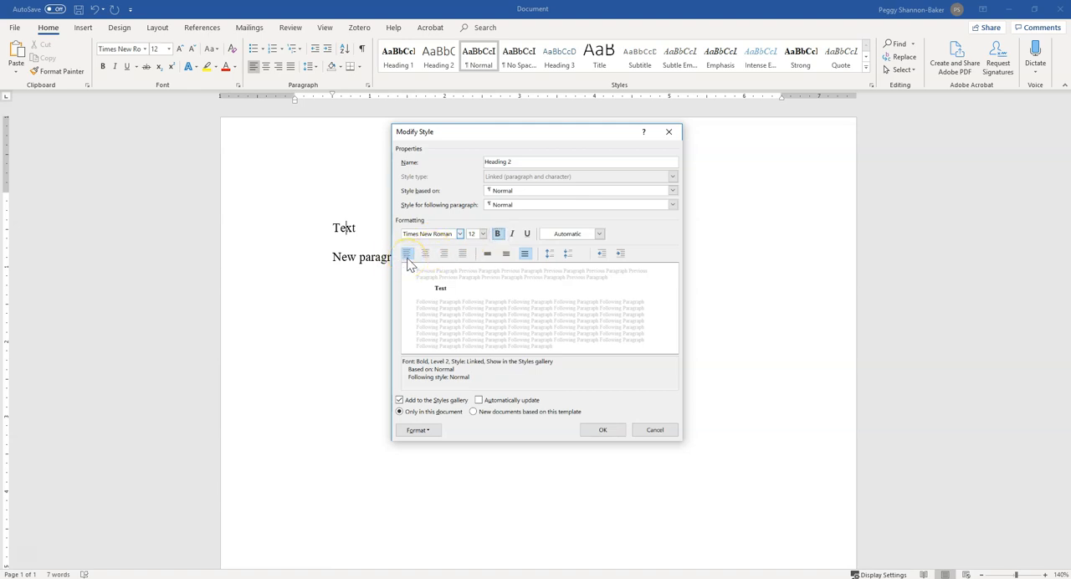
click(527, 253)
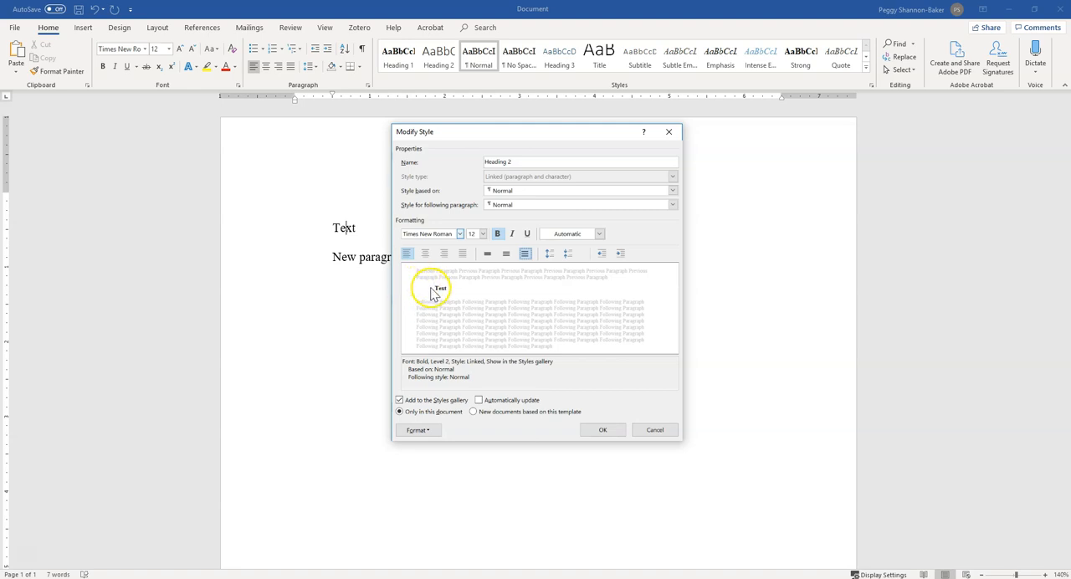
Apply Heading 2 to new documents based on this template, set its special indentation to none, and save the style.
click(474, 412)
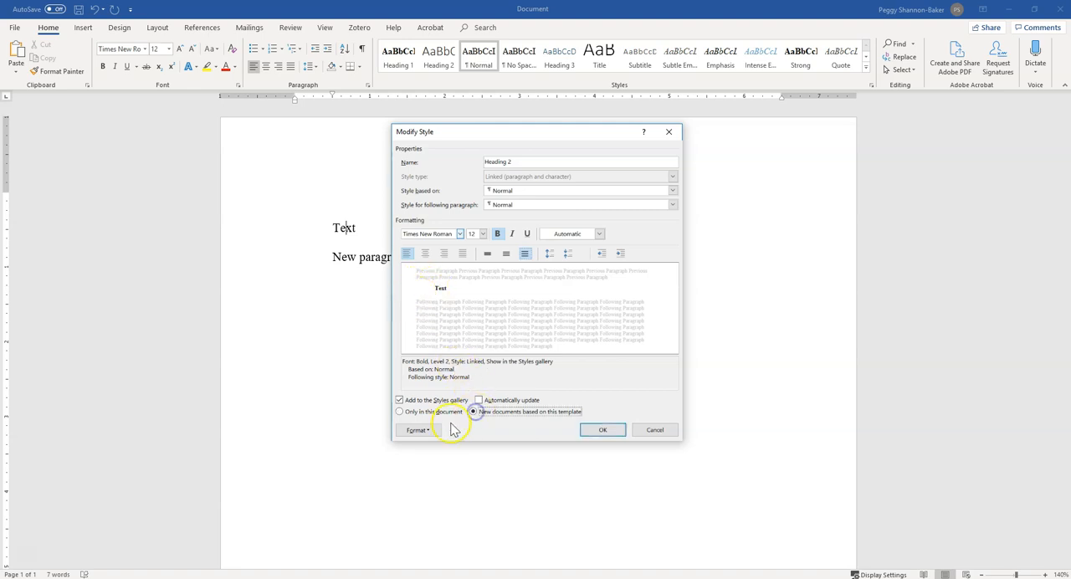
click(418, 430)
click(431, 458)
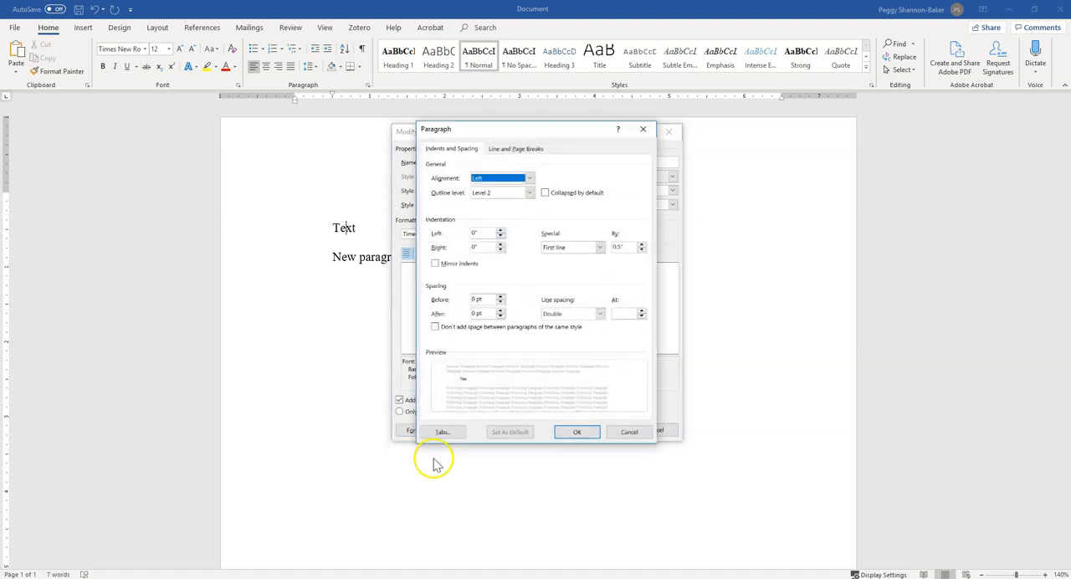
click(554, 247)
click(556, 256)
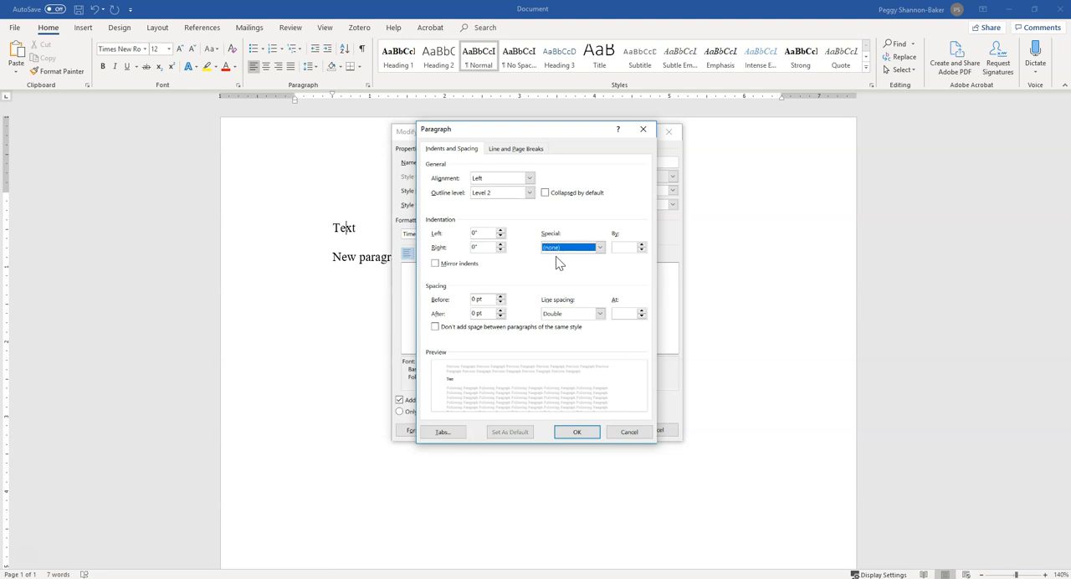
click(576, 433)
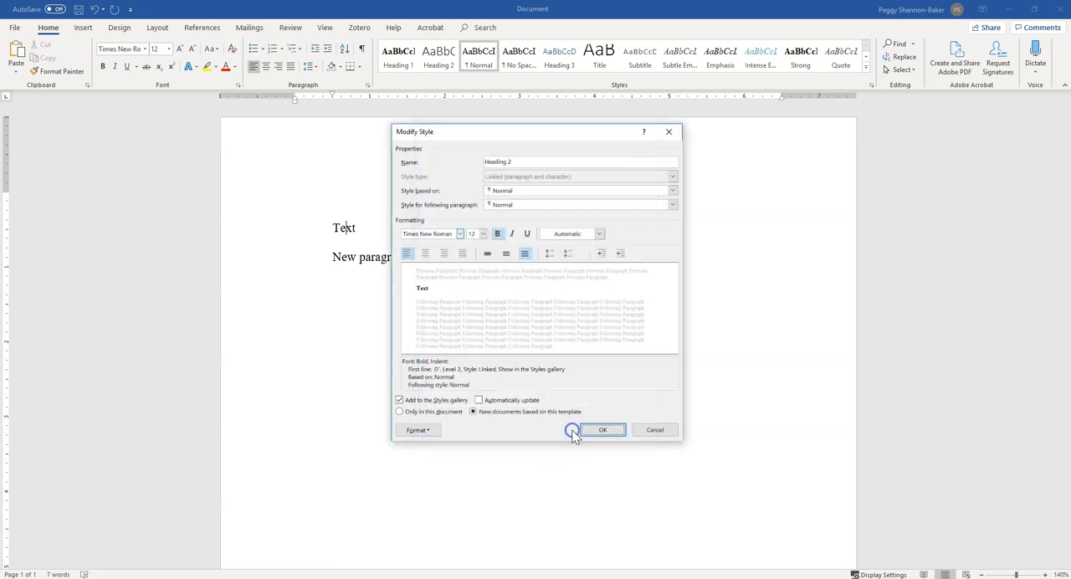
click(571, 427)
click(601, 431)
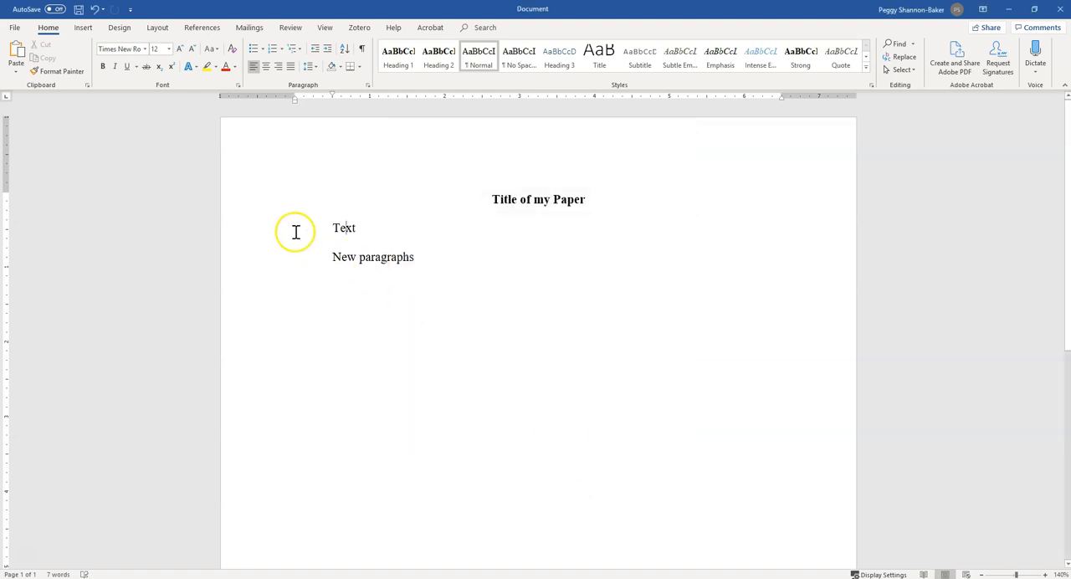
Apply the Heading 2 style to the "Text" paragraph below the title.
double_click(350, 228)
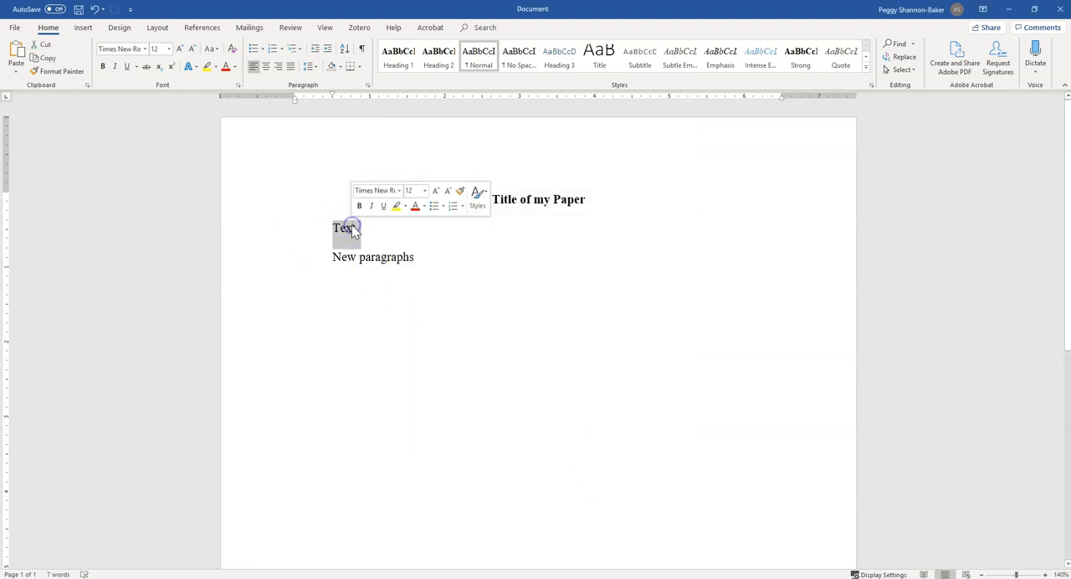
click(445, 64)
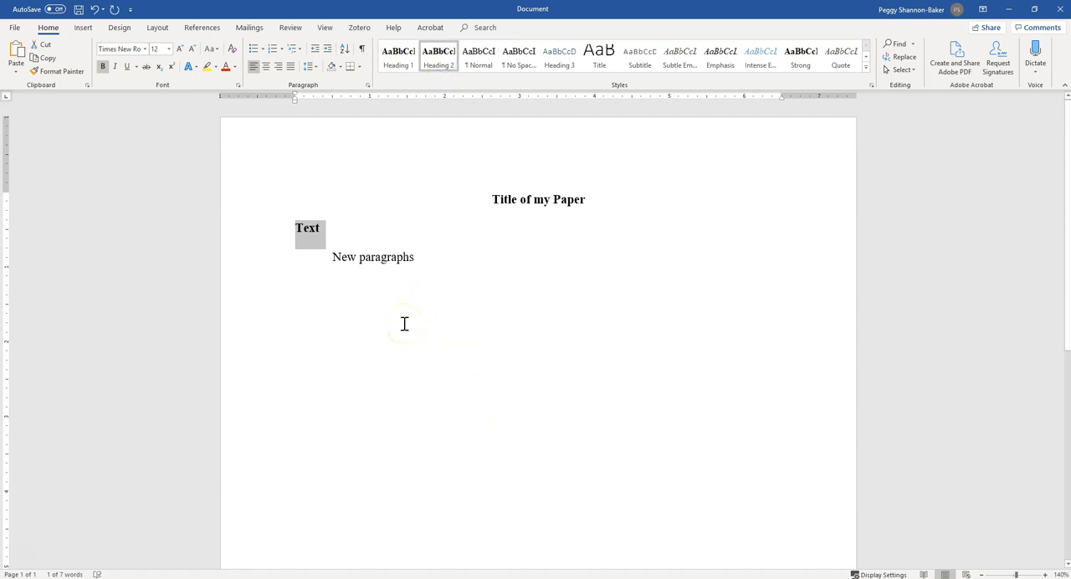
click(364, 236)
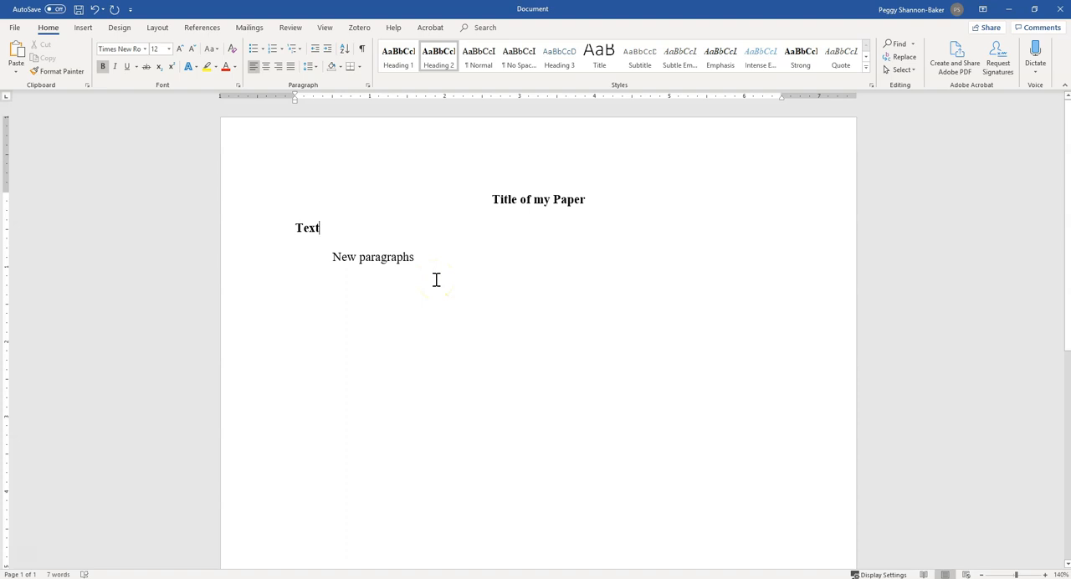
Modify the Heading 3 style so that it is based on Normal and uses the Times New Roman font.
right_click(560, 58)
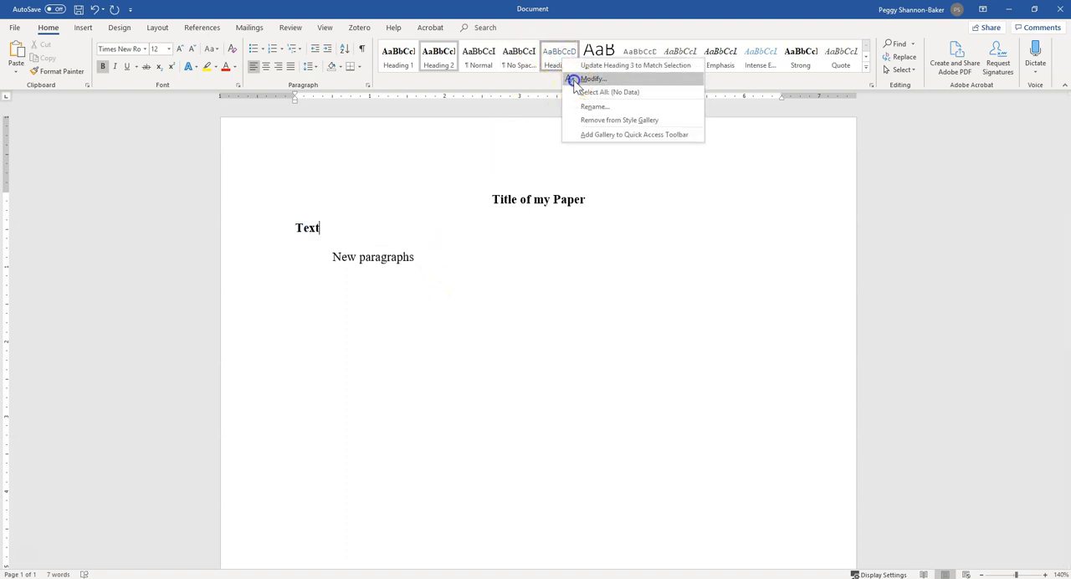
click(571, 79)
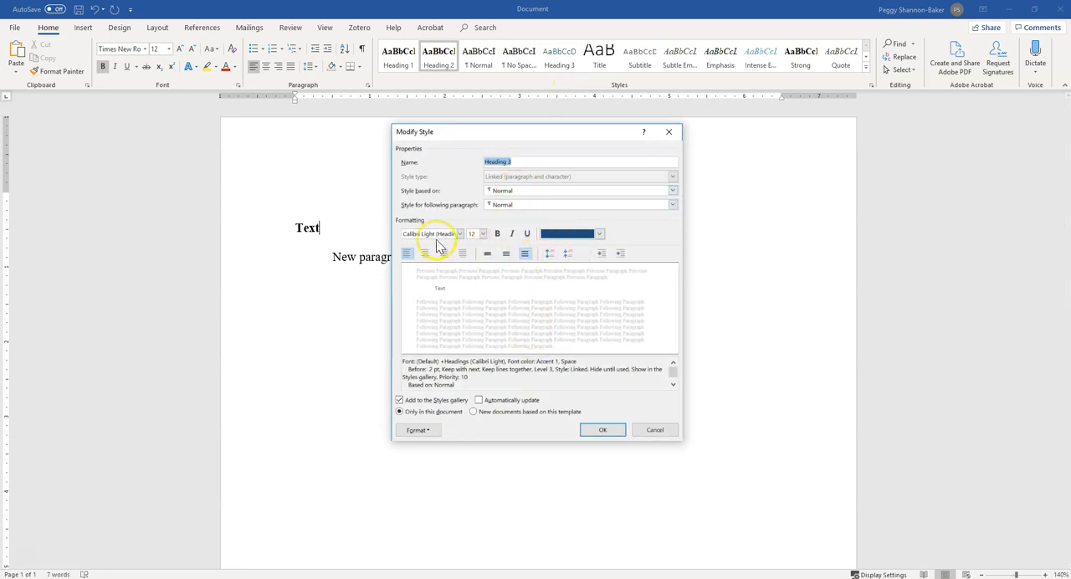
click(512, 193)
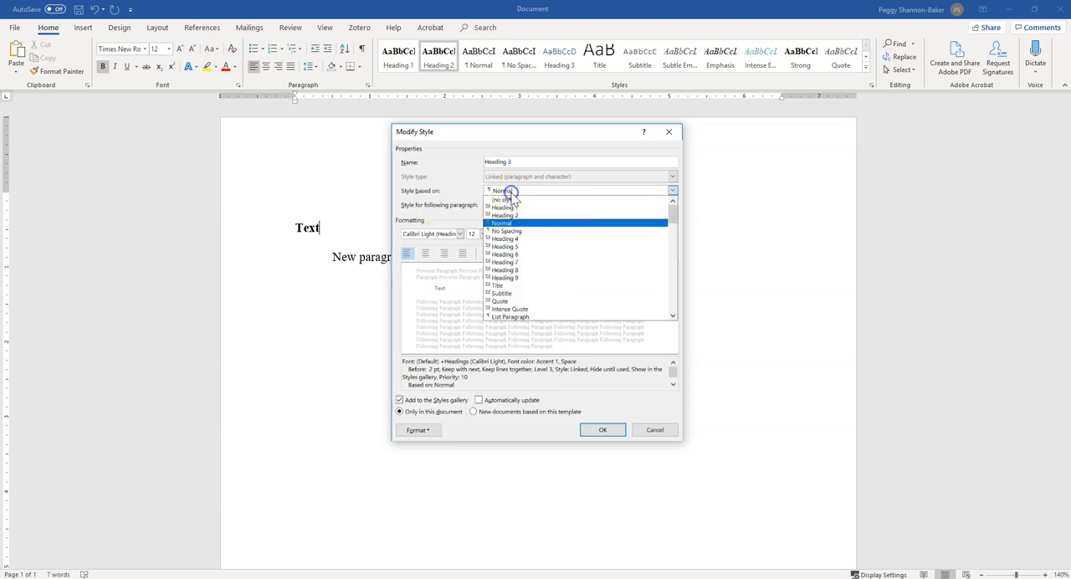
click(519, 223)
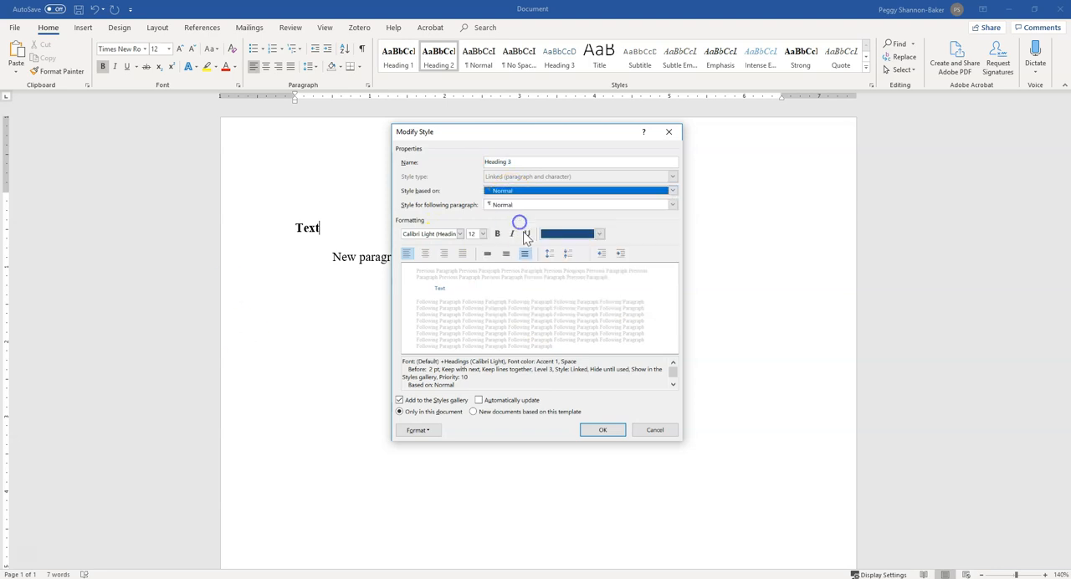
click(461, 234)
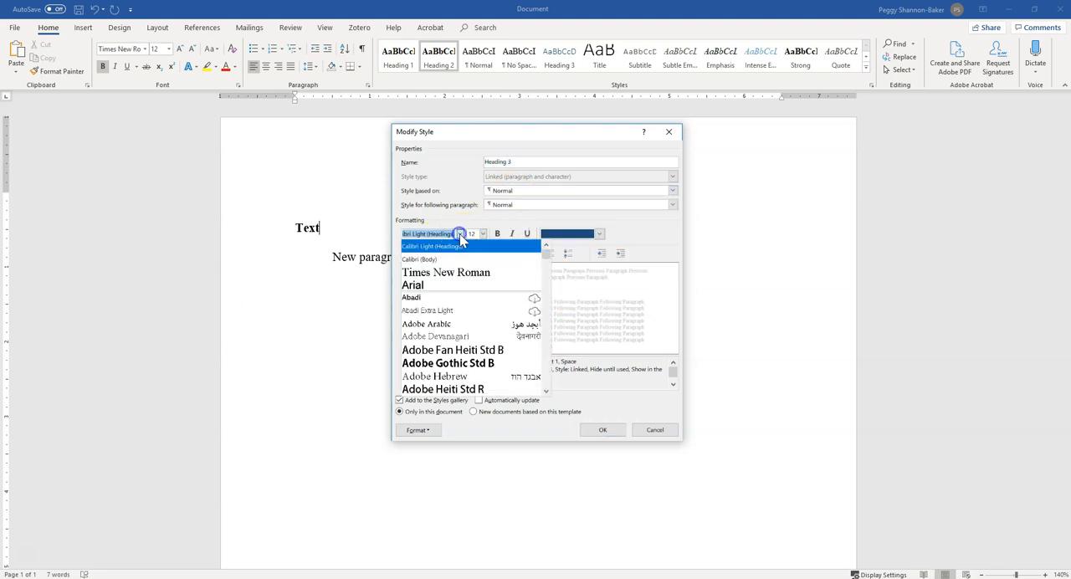
click(460, 277)
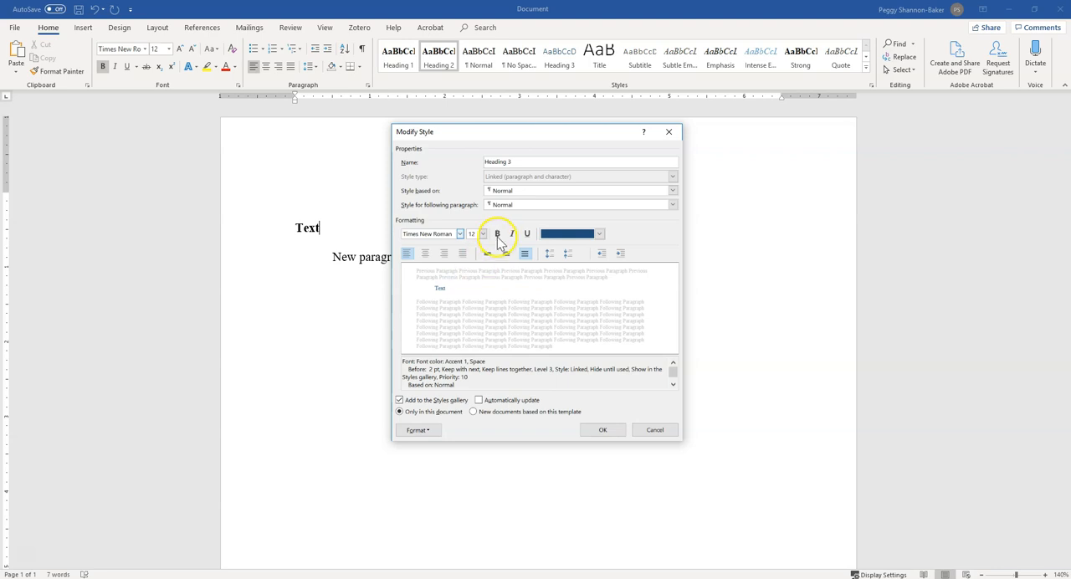
Give the Heading 3 style the Automatic font color and set its paragraph format to no special indentation and 0 pt spacing before.
click(579, 234)
click(572, 246)
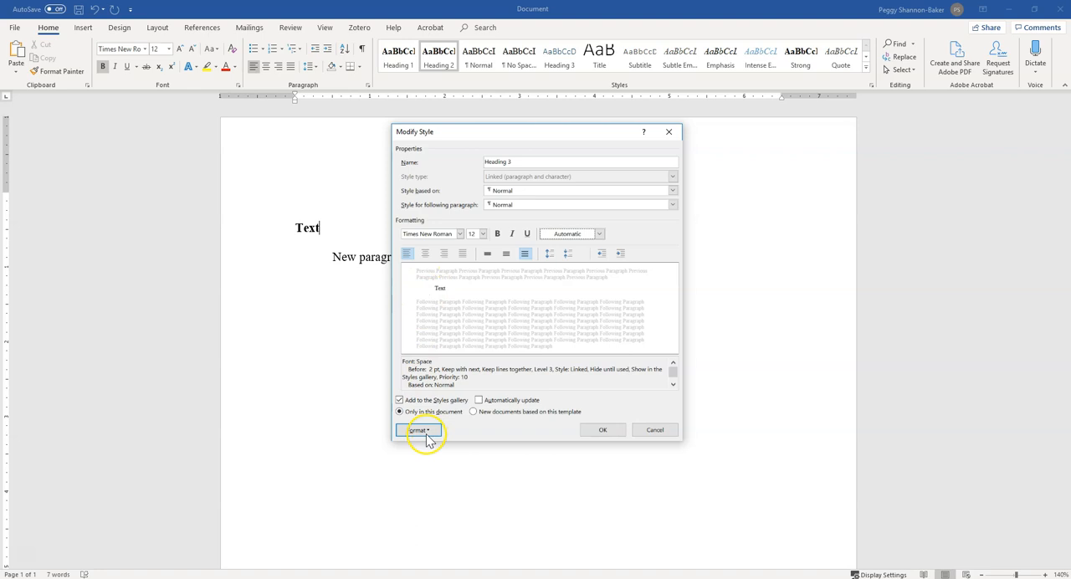
click(418, 430)
click(430, 454)
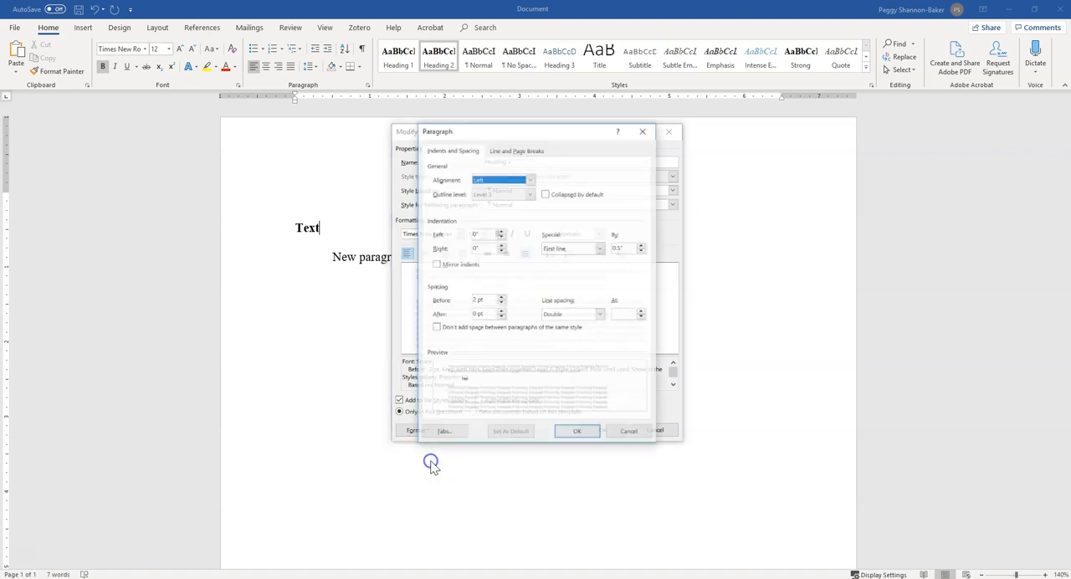
click(588, 246)
click(581, 257)
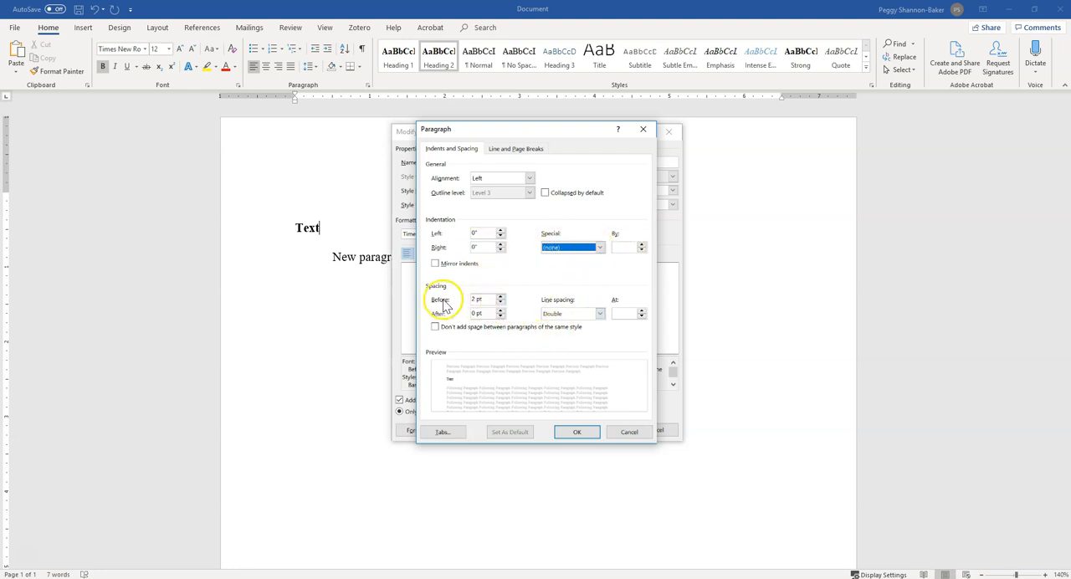
click(500, 302)
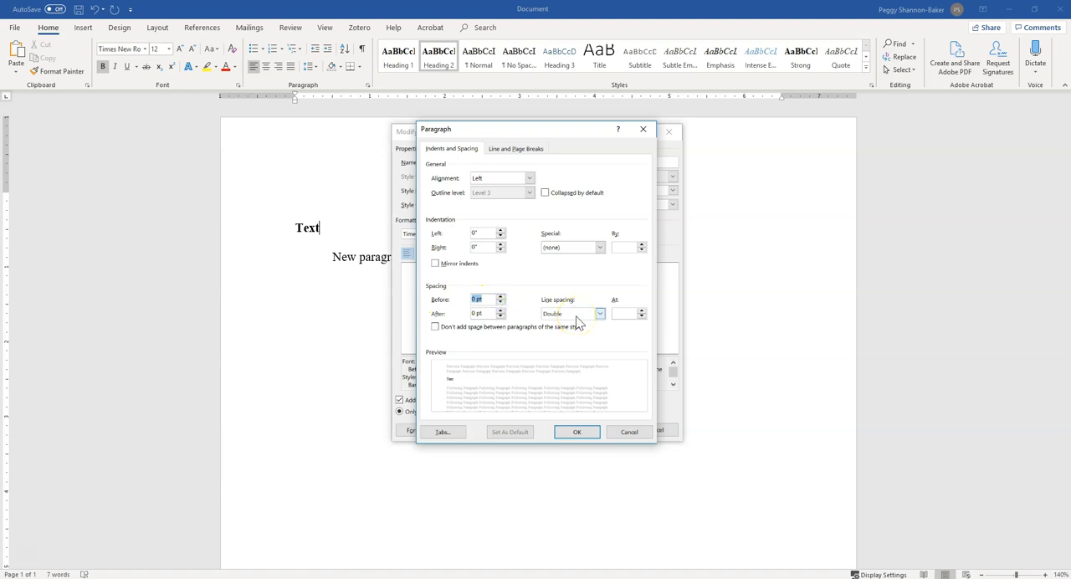
click(569, 434)
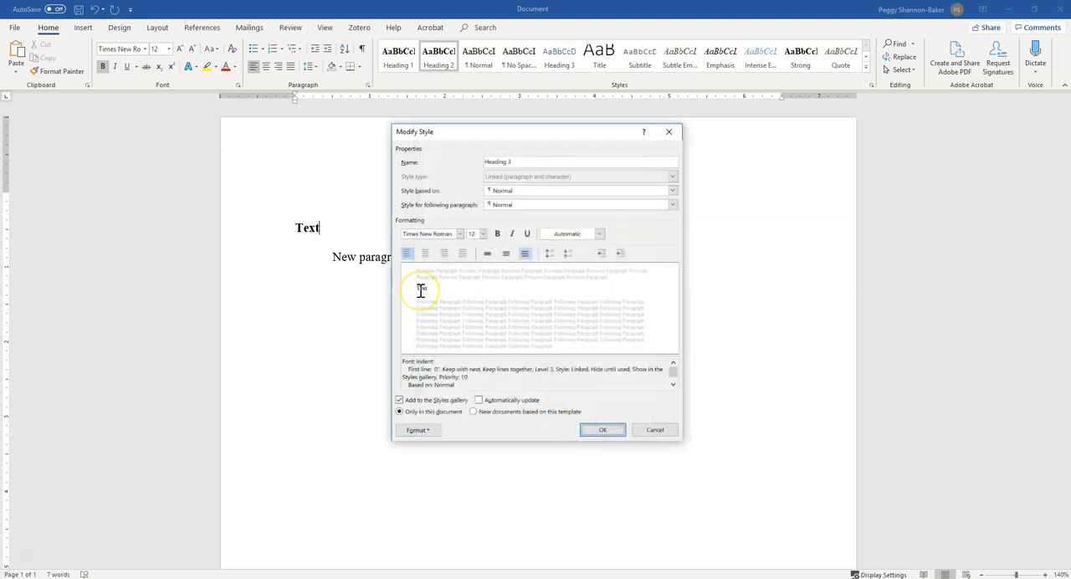
Make the Heading 3 style bold and italic, and save it for new documents based on this template.
click(497, 235)
click(514, 234)
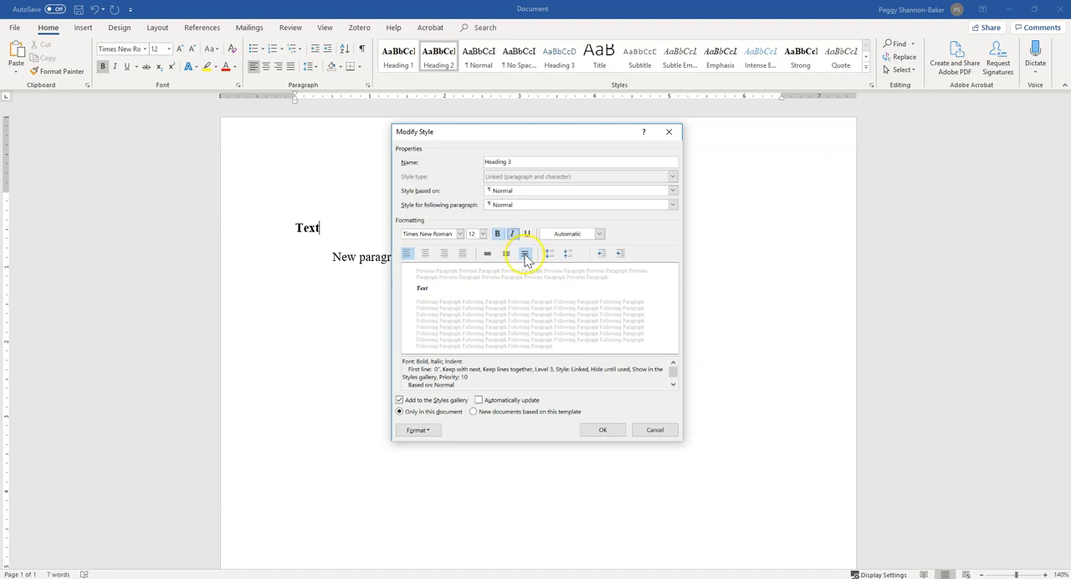
click(505, 412)
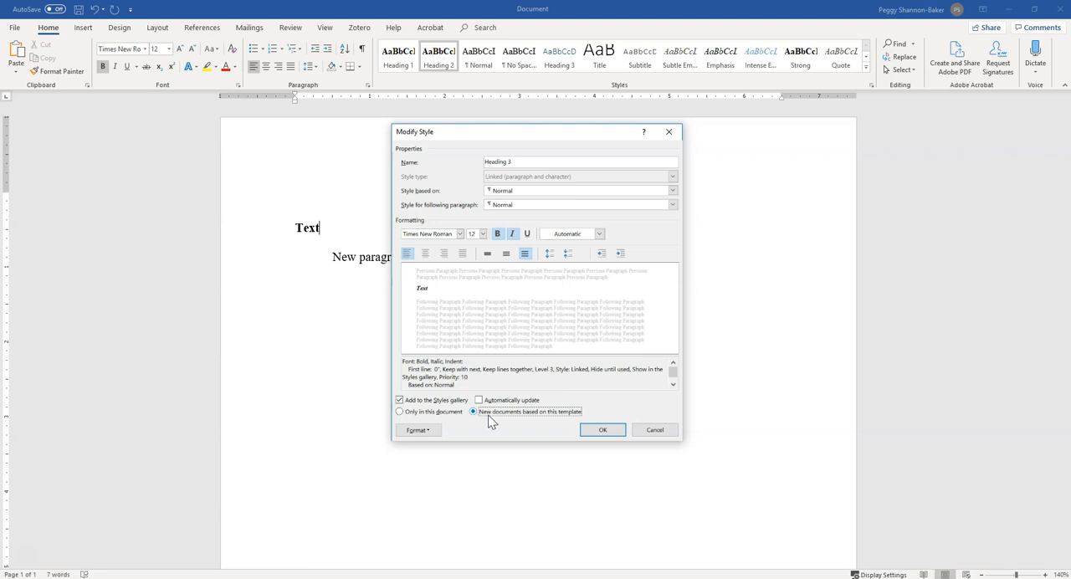
click(602, 431)
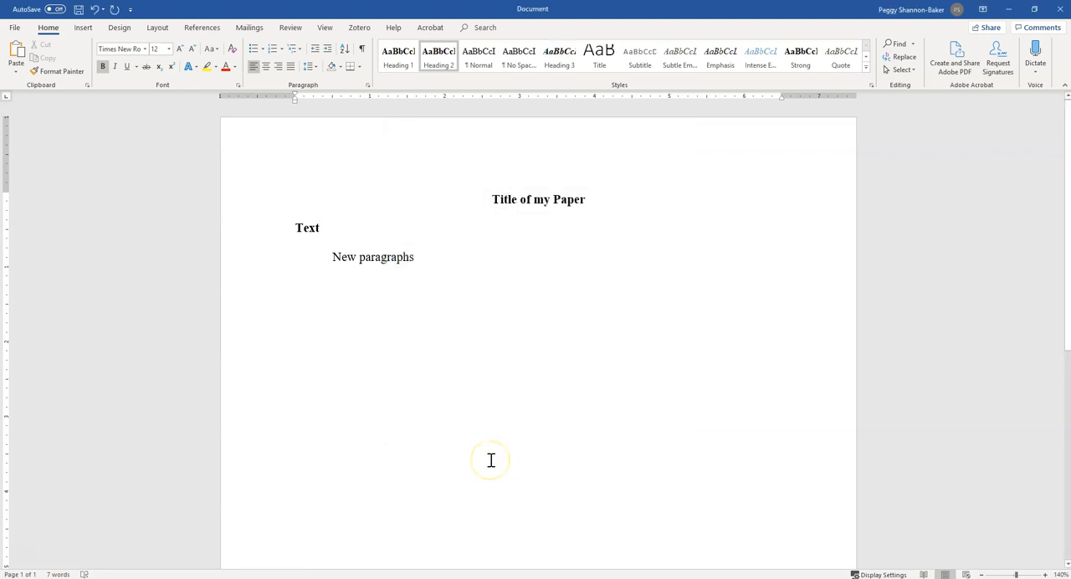
Replace the "Text" heading below the title with "Heading 2" and start a new paragraph under it.
key(BackSpace)
key(BackSpace)
key(BackSpace)
key(BackSpace)
text(Hea)
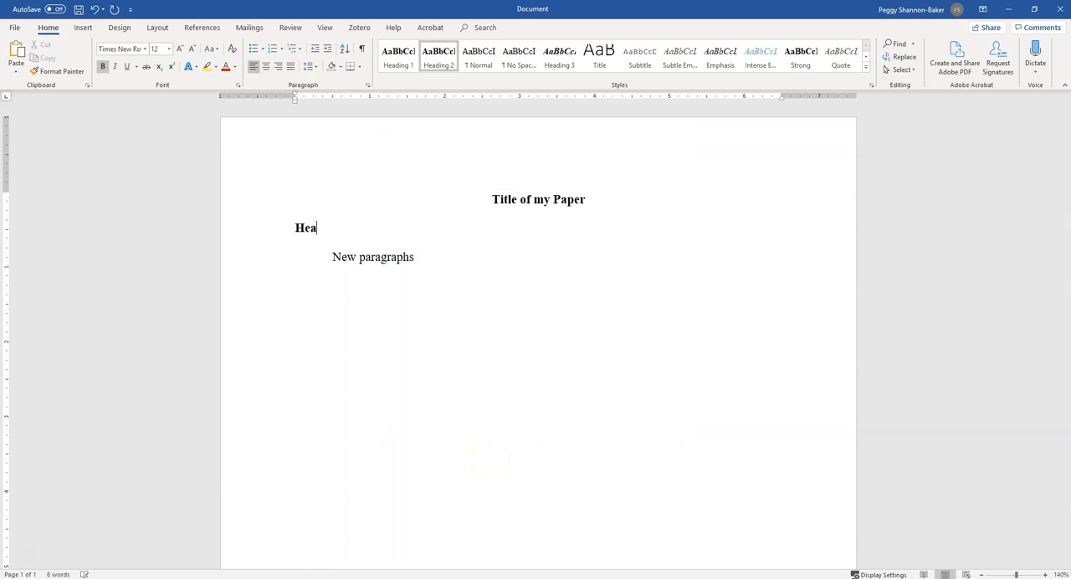
text(ding 2)
key(Return)
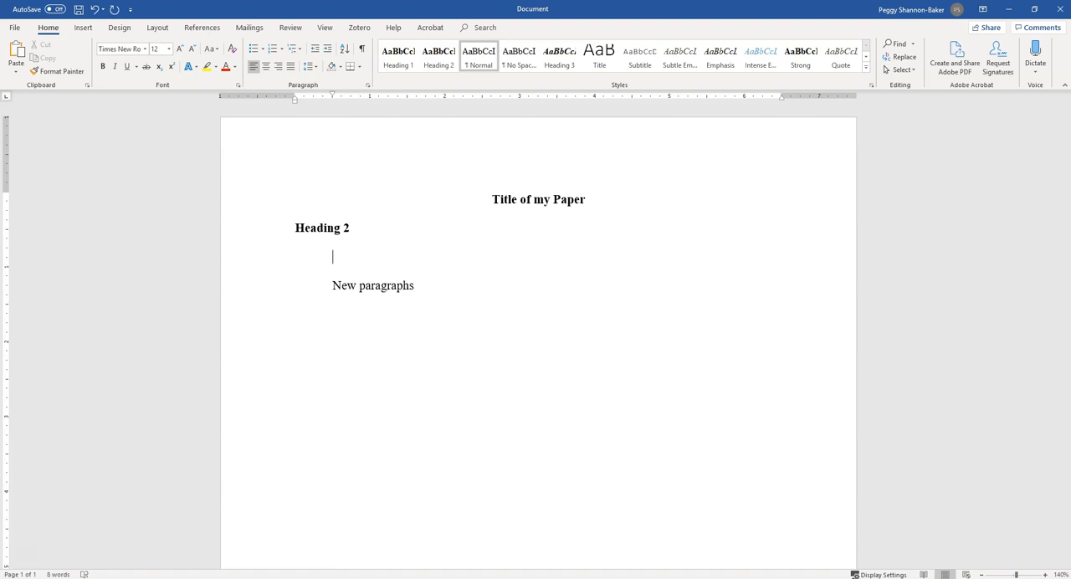
Enter "Heading 3." in the new paragraph and apply the Heading 3 style to the words "Heading 3" without the period.
text(Heading 3.)
drag(332, 258, 382, 258)
click(317, 257)
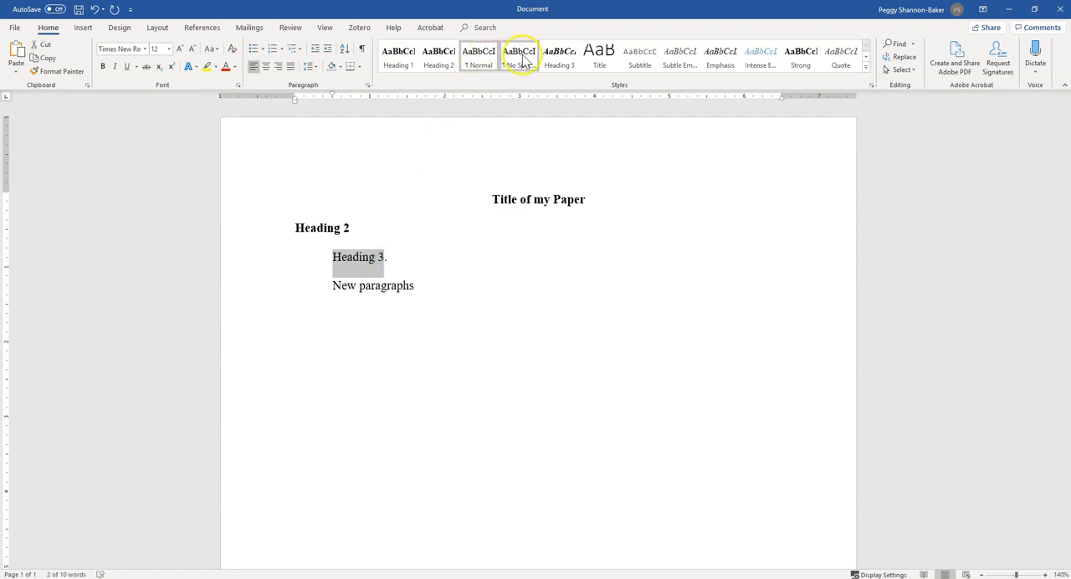
click(557, 60)
click(505, 287)
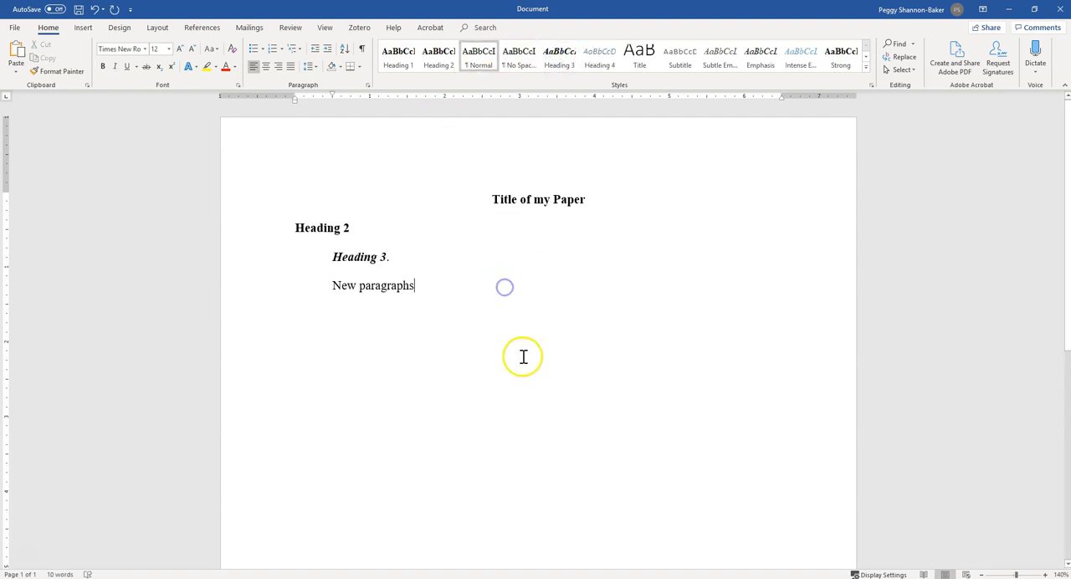